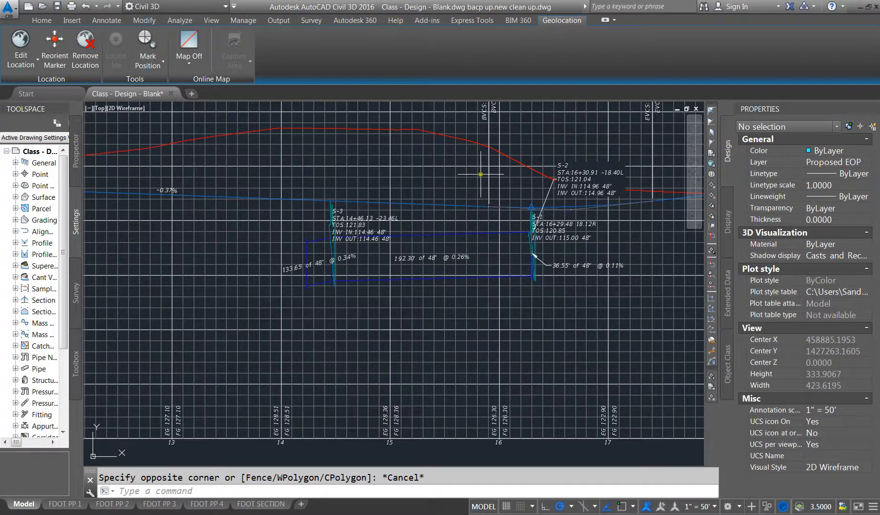
Open the structure style of manhole S-3 in the profile view for editing.
{"action": "scroll", "coordinate": [336, 207], "scroll_direction": "up", "scroll_amount": 5}
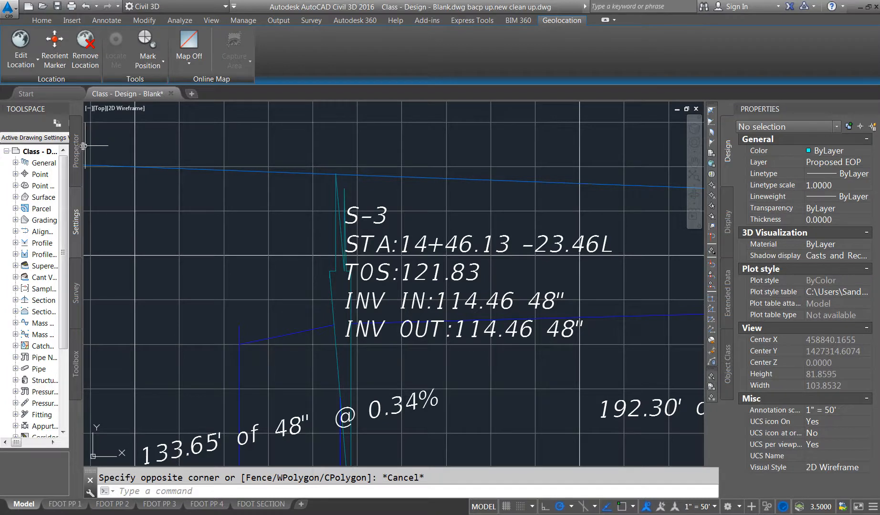
{"action": "left_click_drag", "start_coordinate": [84, 146], "coordinate": [103, 153]}
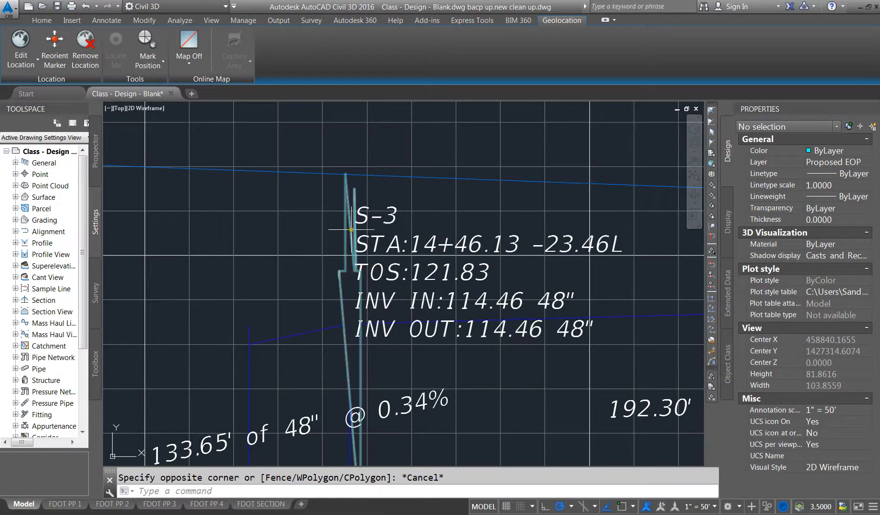
{"action": "scroll", "coordinate": [351, 229], "scroll_direction": "down", "scroll_amount": 6}
{"action": "scroll", "coordinate": [349, 185], "scroll_direction": "up", "scroll_amount": 4}
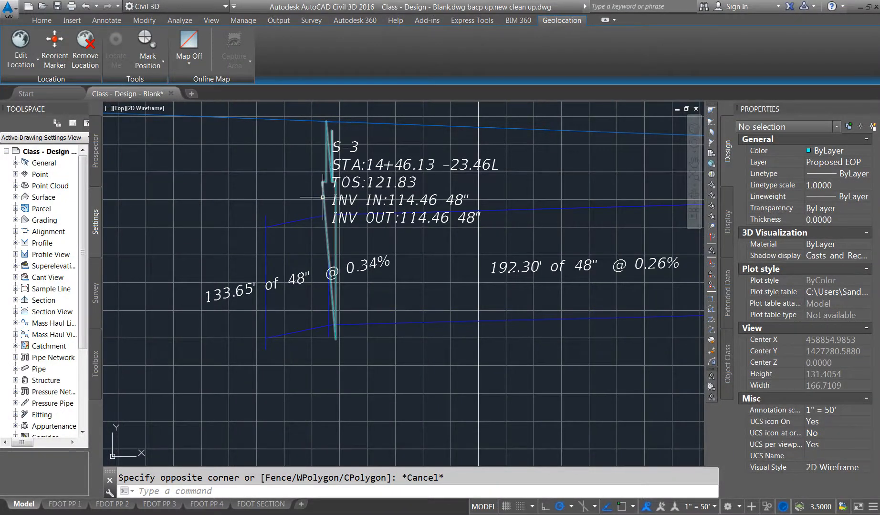
{"action": "left_click", "coordinate": [322, 196]}
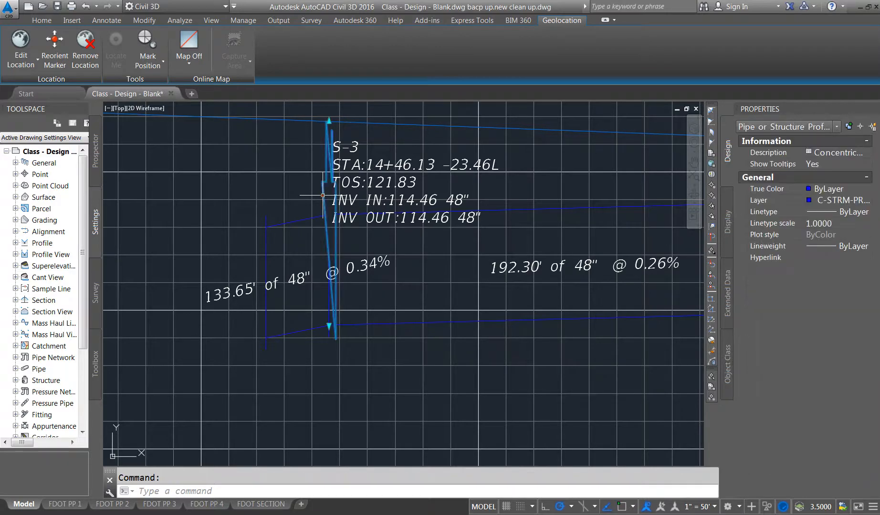
{"action": "right_click", "coordinate": [323, 195]}
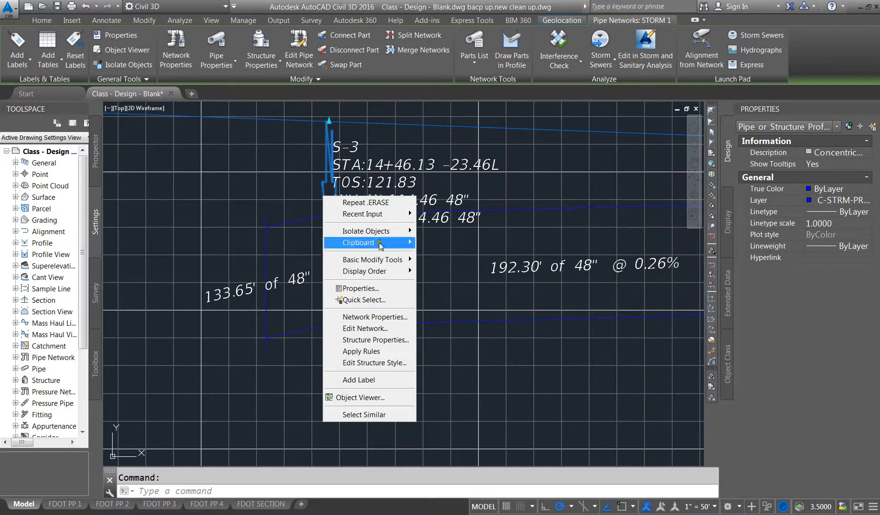
{"action": "left_click", "coordinate": [402, 364]}
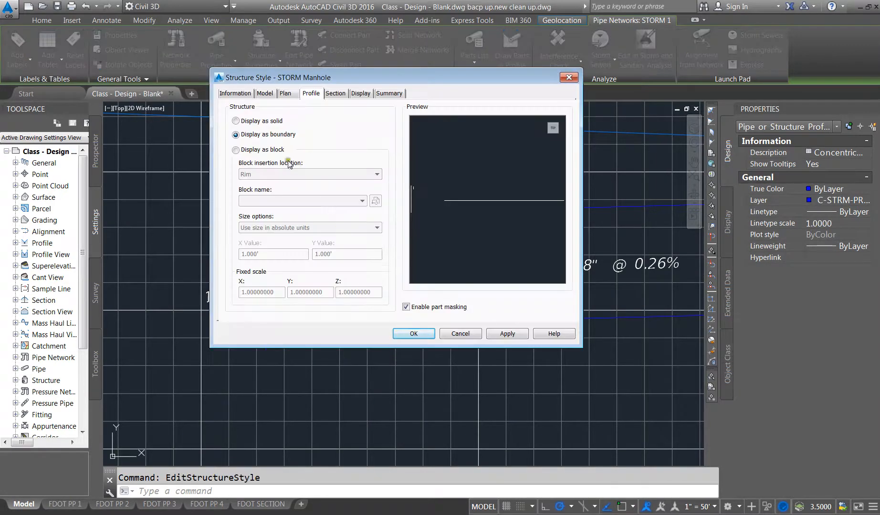
Set the STORM Manhole style's profile representation to display as solid and accept the style change.
{"action": "left_click", "coordinate": [265, 94]}
{"action": "left_click", "coordinate": [285, 94]}
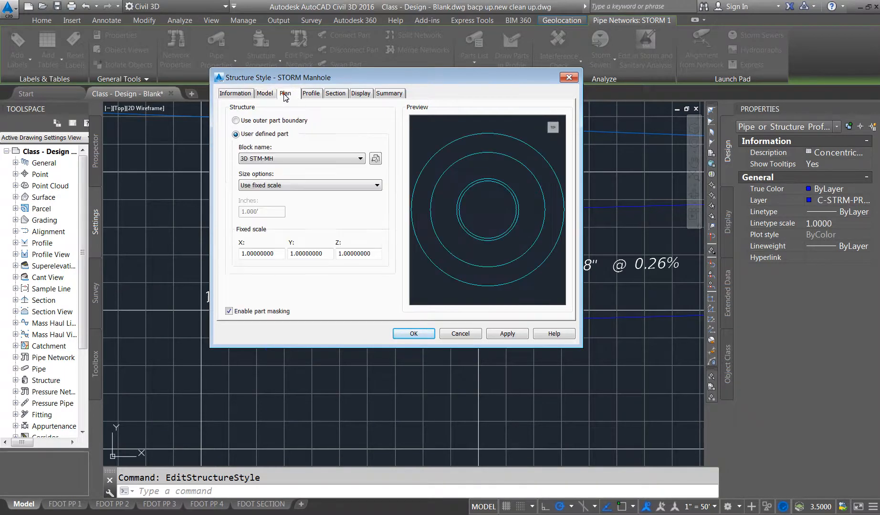
{"action": "left_click", "coordinate": [308, 95]}
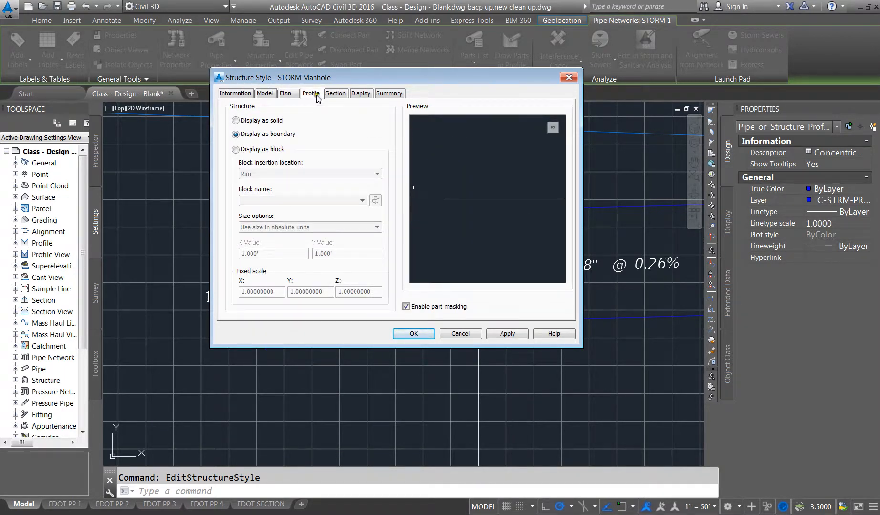
{"action": "left_click", "coordinate": [334, 94]}
{"action": "left_click", "coordinate": [308, 95]}
{"action": "left_click", "coordinate": [236, 121]}
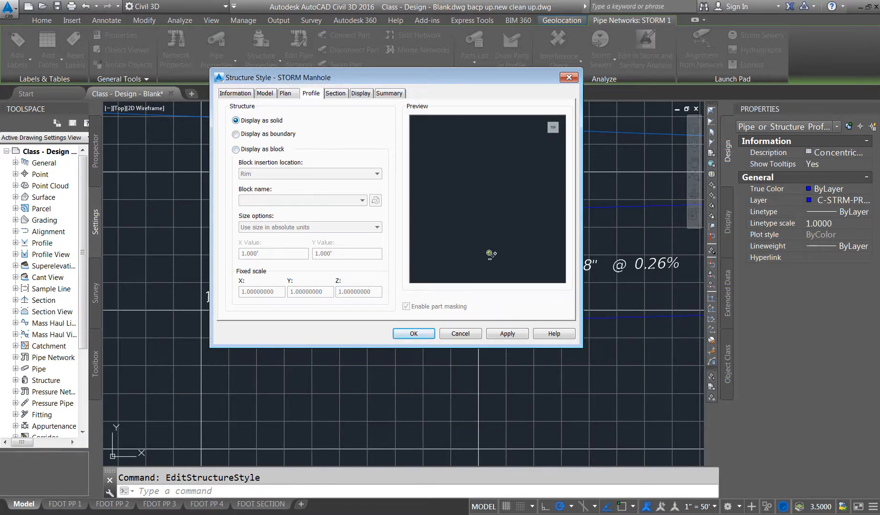
{"action": "left_click", "coordinate": [415, 333]}
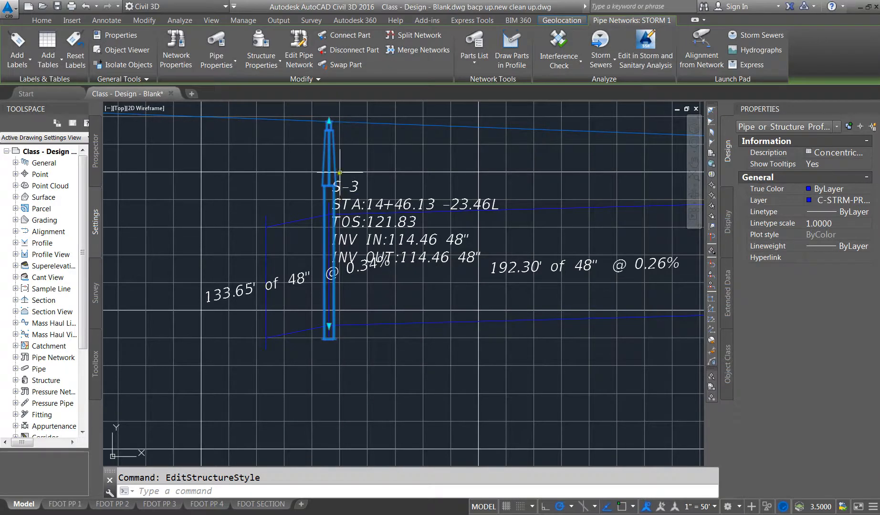
{"action": "key", "text": "Escape"}
Edit the TYPE 6 structure style of S-1 in the profile view so its profile displays as solid.
{"action": "scroll", "coordinate": [336, 168], "scroll_direction": "down", "scroll_amount": 5}
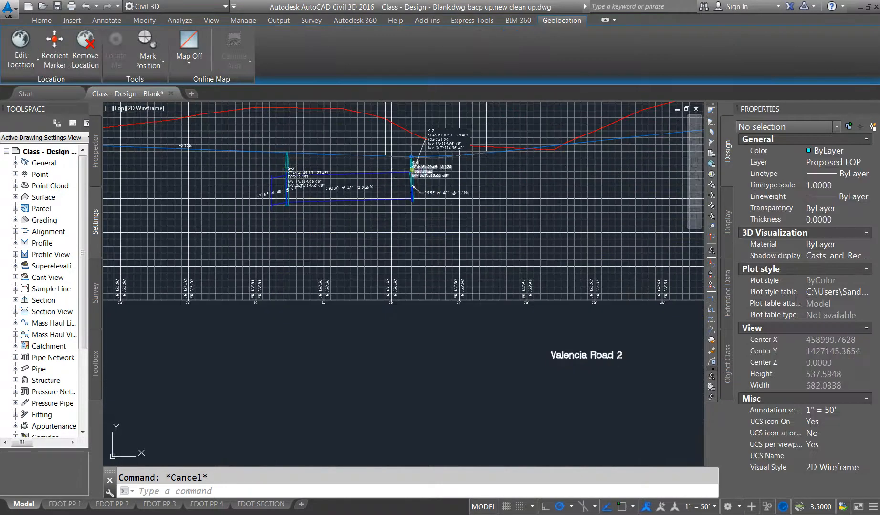
{"action": "scroll", "coordinate": [416, 165], "scroll_direction": "up", "scroll_amount": 5}
{"action": "left_click", "coordinate": [408, 154]}
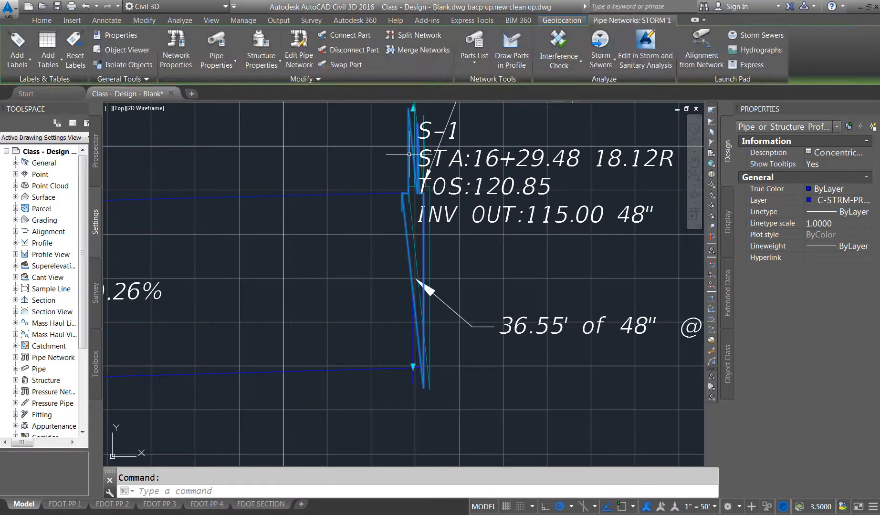
{"action": "right_click", "coordinate": [410, 154]}
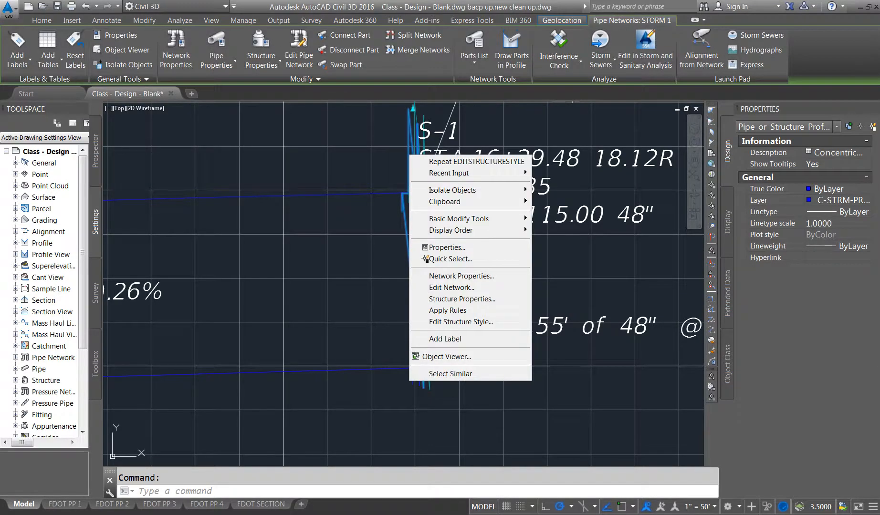
{"action": "left_click", "coordinate": [474, 323]}
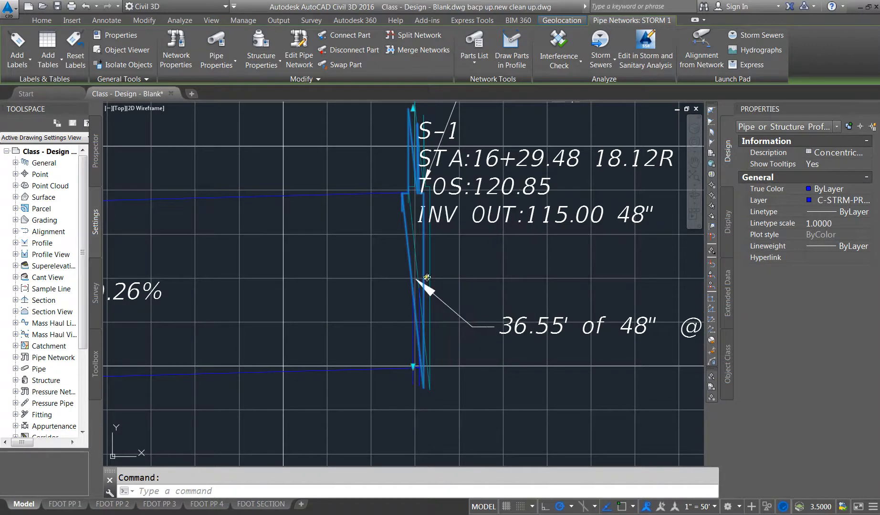
{"action": "left_click", "coordinate": [258, 122]}
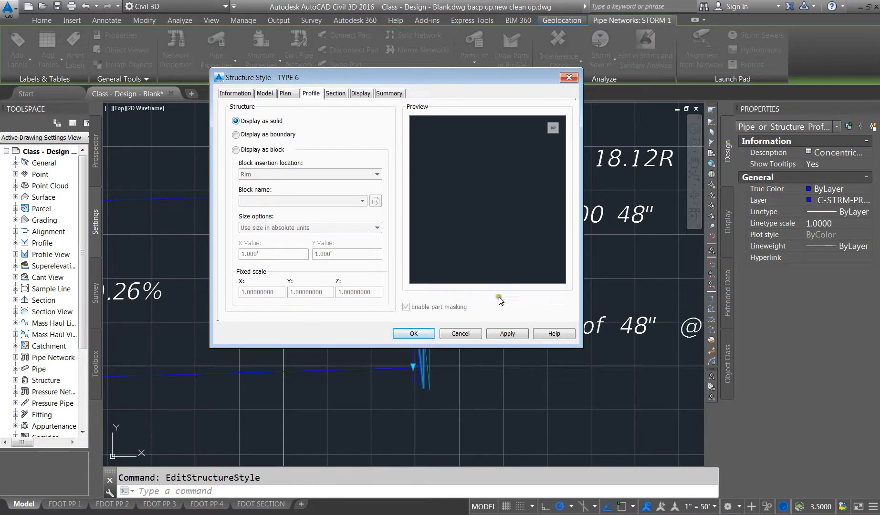
{"action": "left_click", "coordinate": [507, 334]}
{"action": "left_click", "coordinate": [421, 334]}
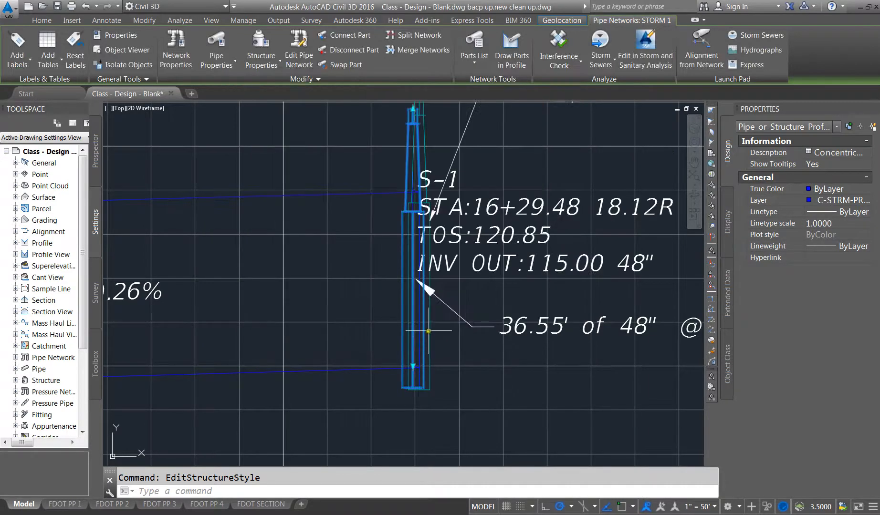
{"action": "middle_click_drag", "start_coordinate": [421, 107], "coordinate": [441, 249]}
{"action": "scroll", "coordinate": [440, 250], "scroll_direction": "up", "scroll_amount": 3}
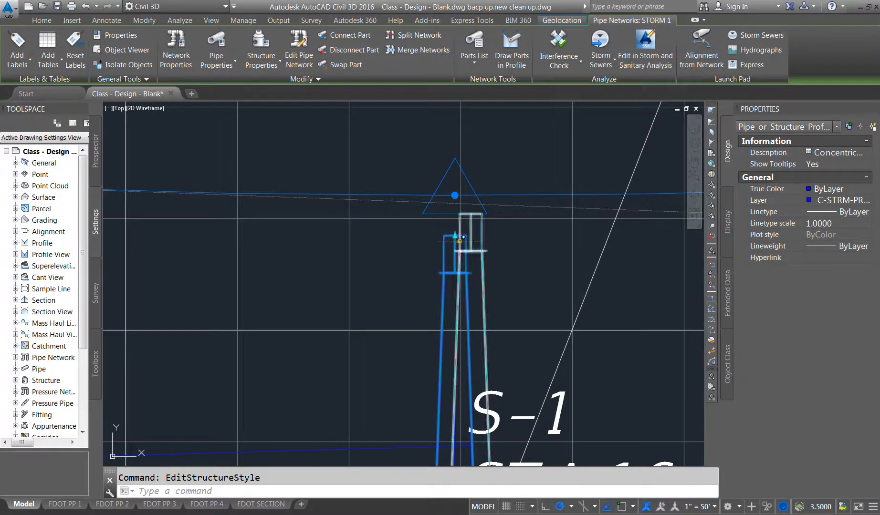
{"action": "key", "text": "Escape"}
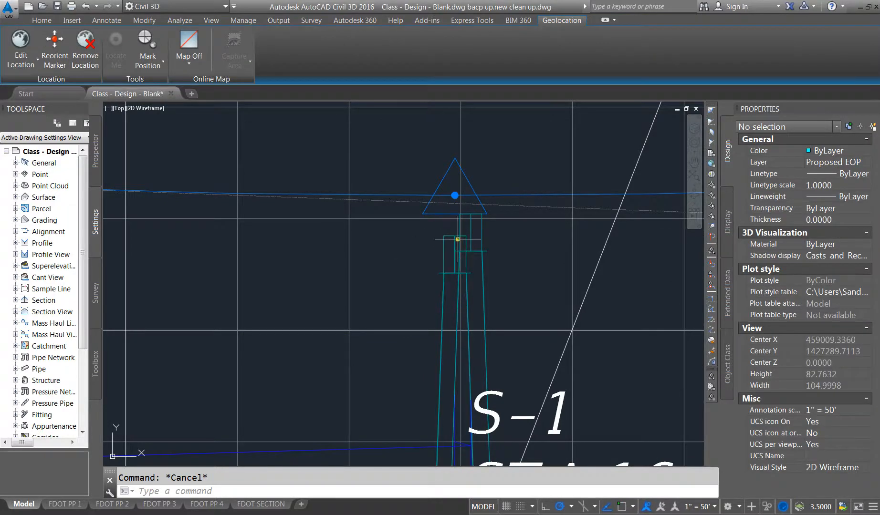
Examine the storm pipe run and its structures in the road plan and in the Valencia Road 2 profile view.
{"action": "scroll", "coordinate": [475, 241], "scroll_direction": "down", "scroll_amount": 4}
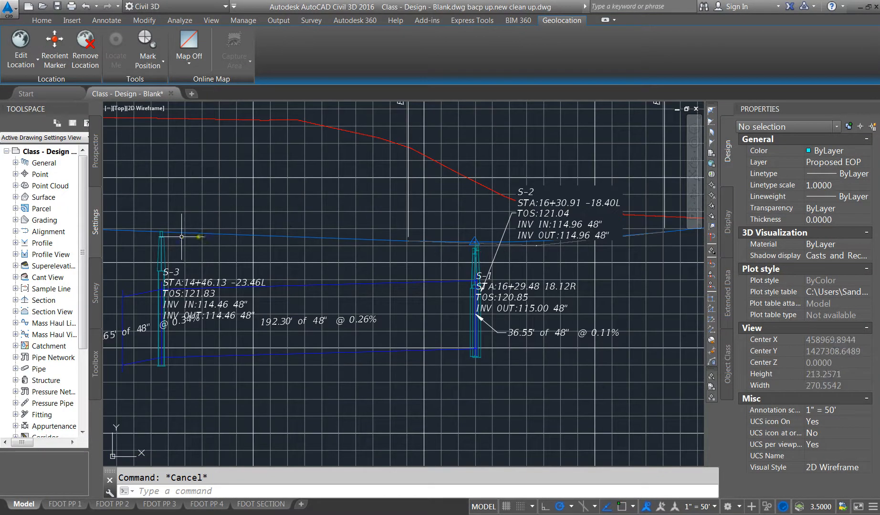
{"action": "scroll", "coordinate": [507, 255], "scroll_direction": "down", "scroll_amount": 15}
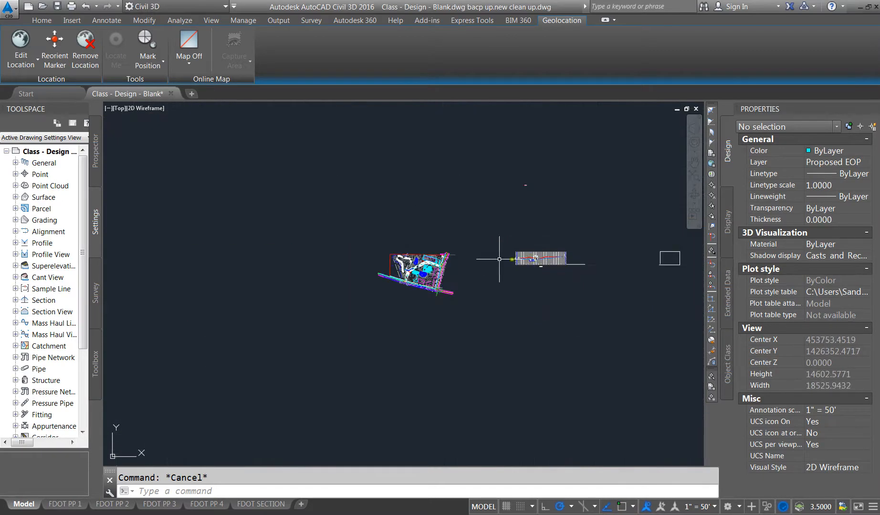
{"action": "scroll", "coordinate": [404, 263], "scroll_direction": "up", "scroll_amount": 5}
{"action": "scroll", "coordinate": [449, 334], "scroll_direction": "up", "scroll_amount": 5}
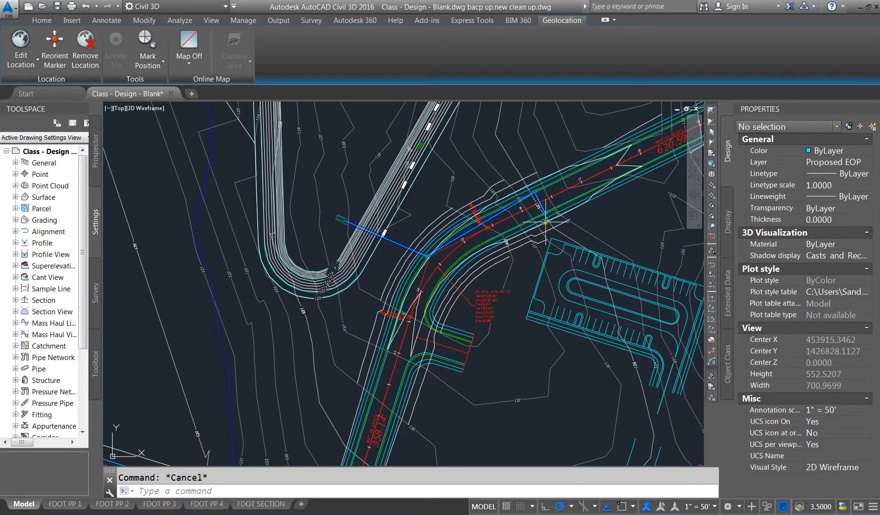
{"action": "scroll", "coordinate": [525, 200], "scroll_direction": "up", "scroll_amount": 3}
{"action": "scroll", "coordinate": [506, 329], "scroll_direction": "down", "scroll_amount": 3}
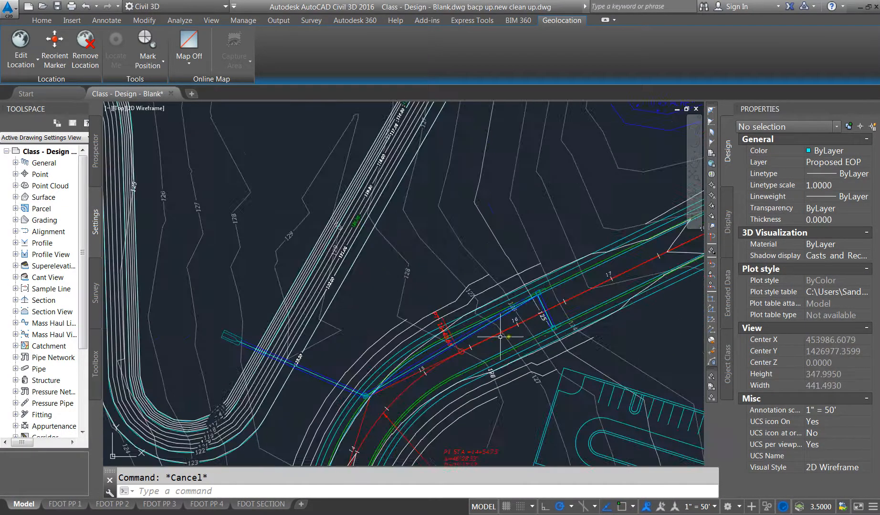
{"action": "scroll", "coordinate": [369, 394], "scroll_direction": "down", "scroll_amount": 3}
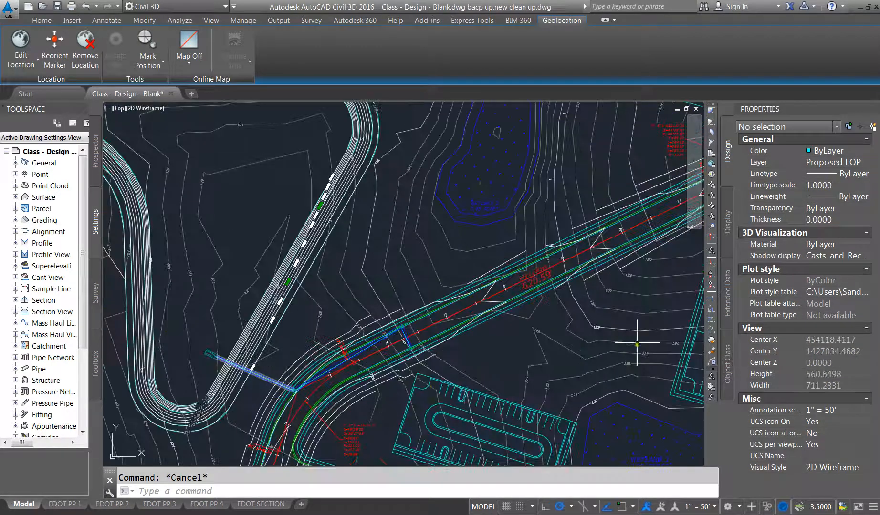
{"action": "scroll", "coordinate": [411, 346], "scroll_direction": "down", "scroll_amount": 8}
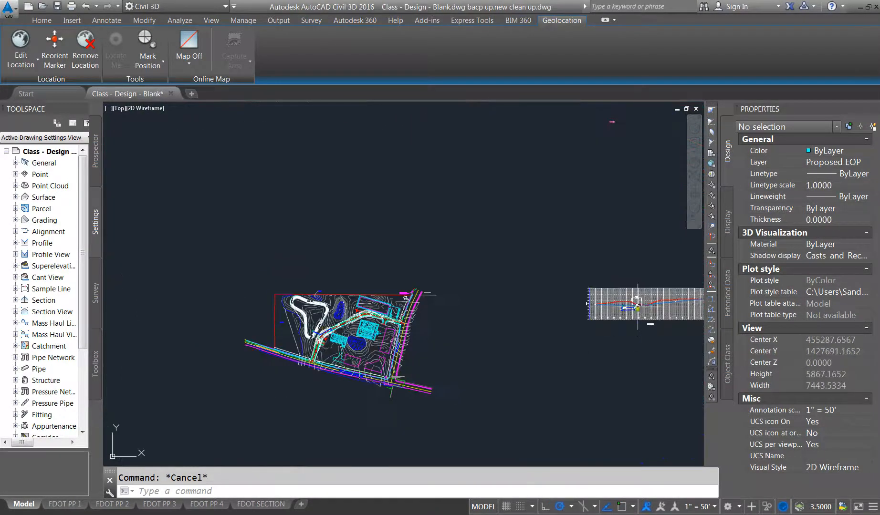
{"action": "scroll", "coordinate": [632, 334], "scroll_direction": "up", "scroll_amount": 8}
{"action": "scroll", "coordinate": [602, 334], "scroll_direction": "up", "scroll_amount": 6}
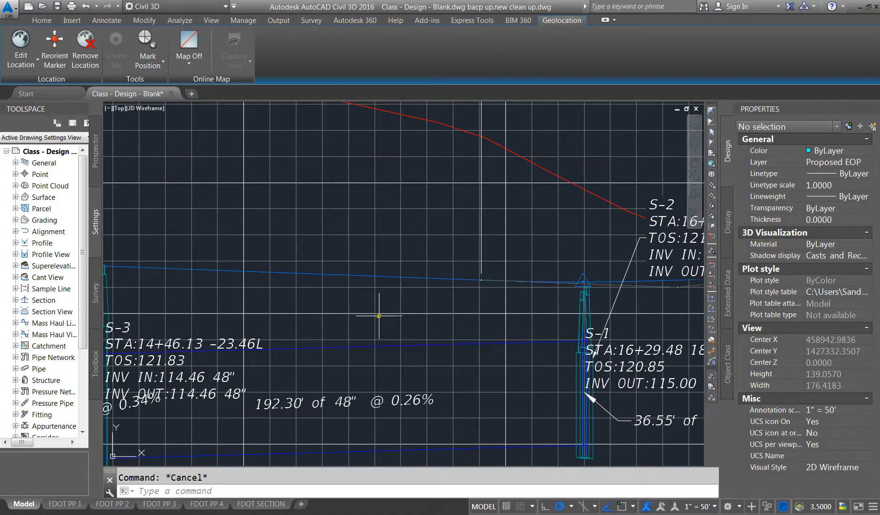
{"action": "scroll", "coordinate": [513, 267], "scroll_direction": "down", "scroll_amount": 10}
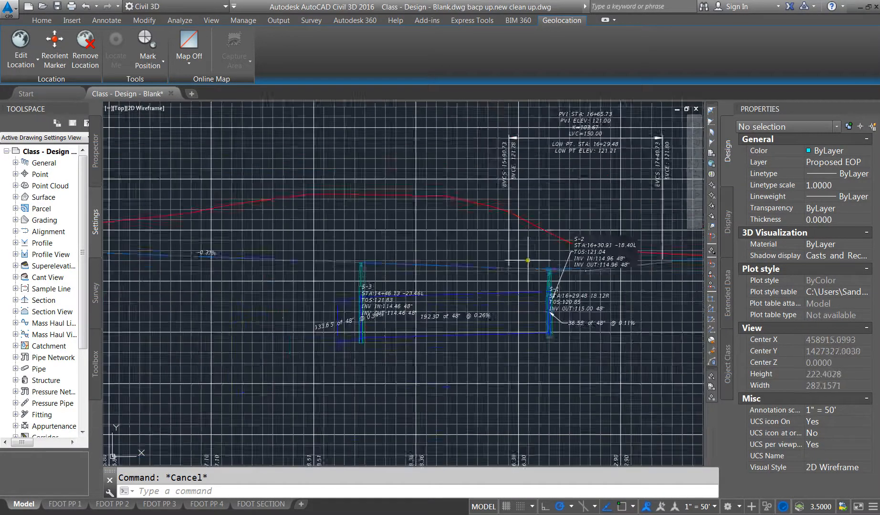
{"action": "scroll", "coordinate": [191, 312], "scroll_direction": "down", "scroll_amount": 3}
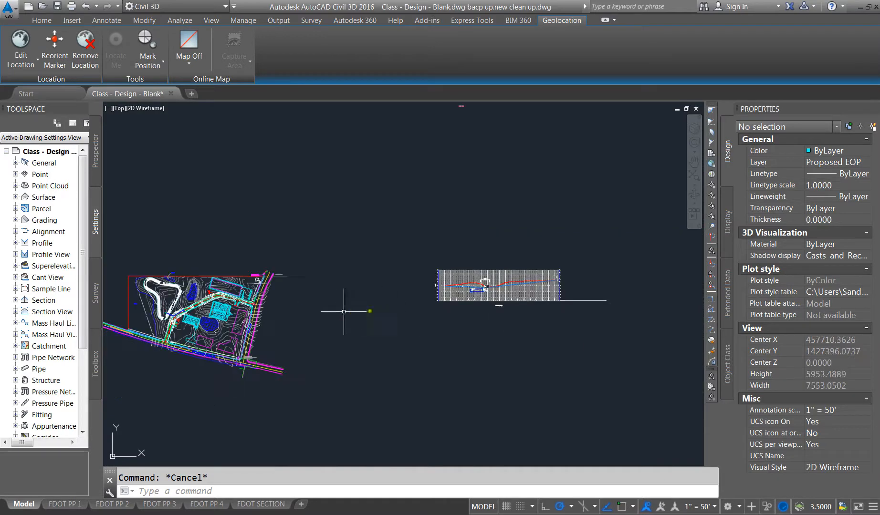
Begin creating a new pipe network and name it Storm 2.
{"action": "scroll", "coordinate": [153, 318], "scroll_direction": "up", "scroll_amount": 7}
{"action": "scroll", "coordinate": [280, 301], "scroll_direction": "up", "scroll_amount": 4}
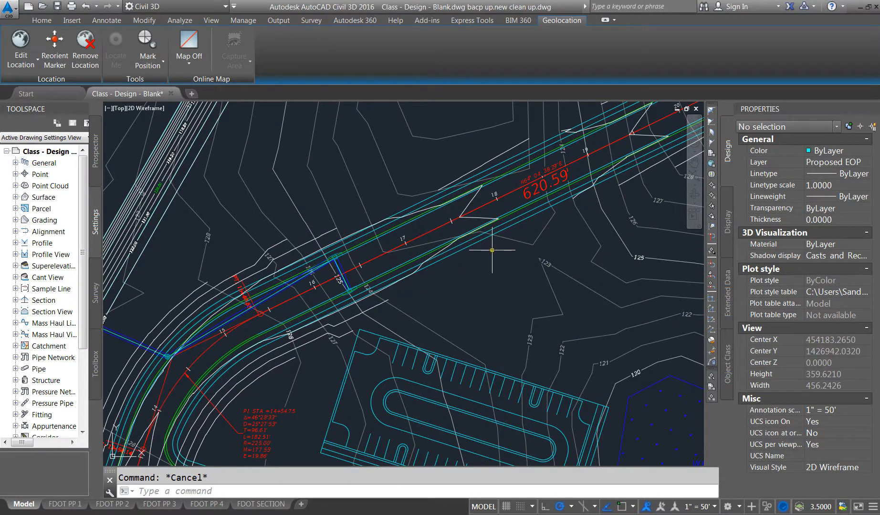
{"action": "scroll", "coordinate": [340, 290], "scroll_direction": "up", "scroll_amount": 4}
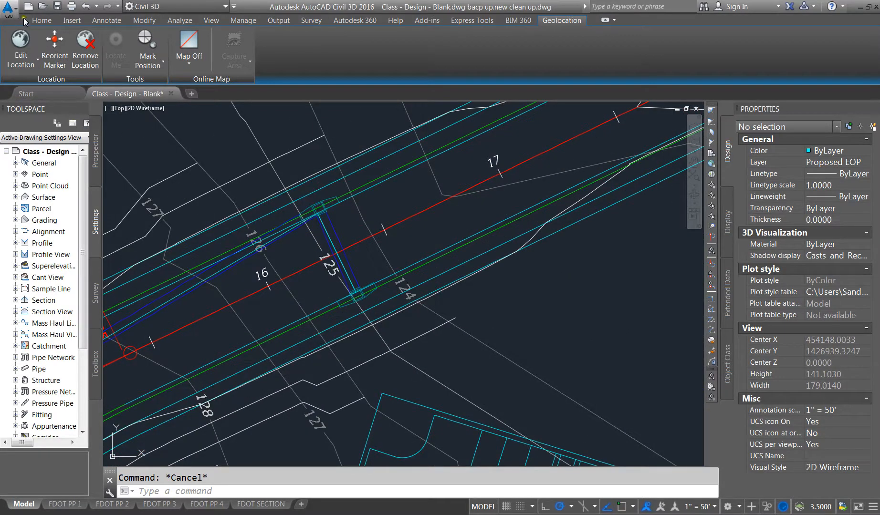
{"action": "left_click", "coordinate": [42, 22]}
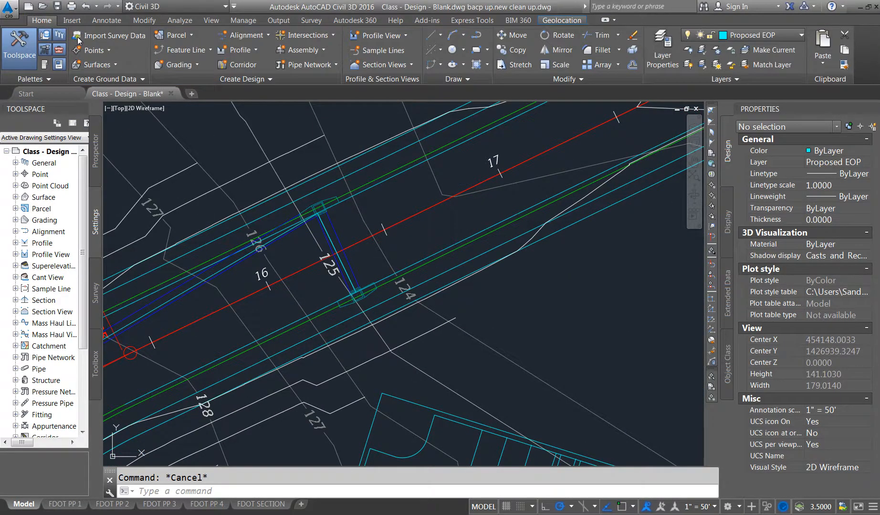
{"action": "left_click", "coordinate": [336, 65]}
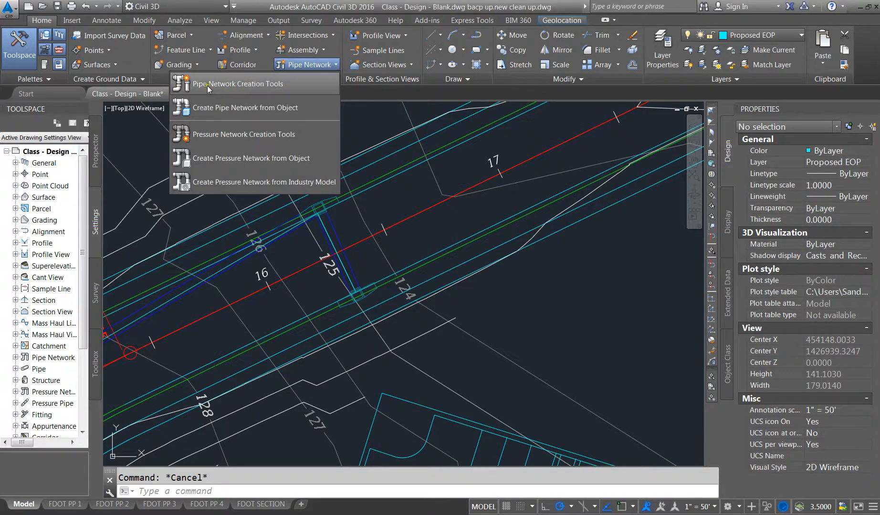
{"action": "left_click", "coordinate": [239, 83]}
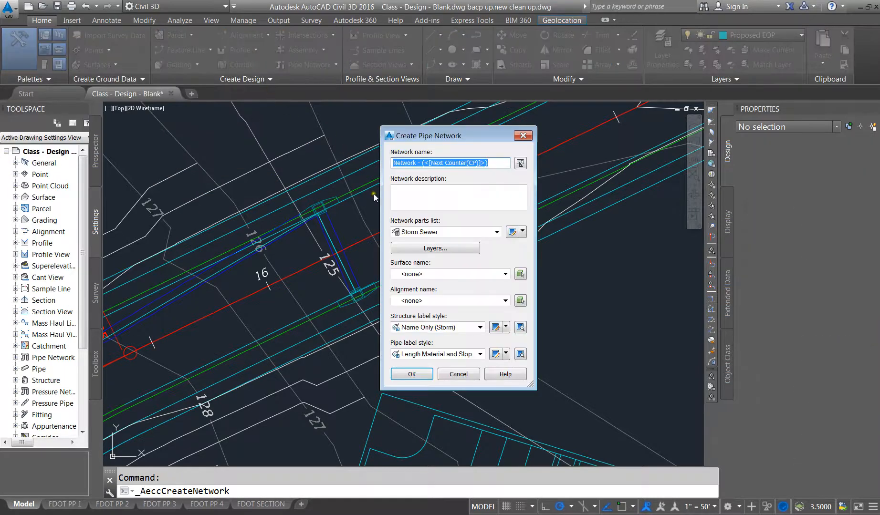
{"action": "type", "text": "Storm 2"}
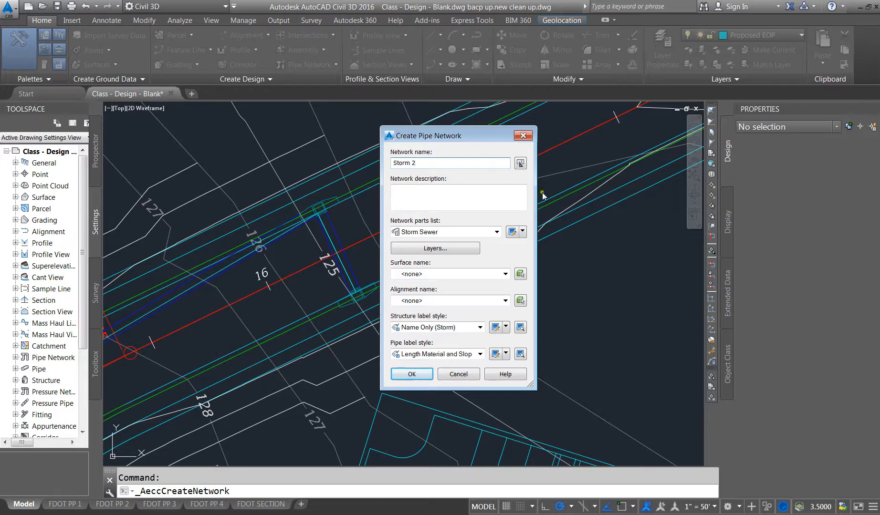
Assign the VC - LOCAL Surface - (10) surface and the Valencia Road 2 alignment to the new network.
{"action": "left_click", "coordinate": [460, 274]}
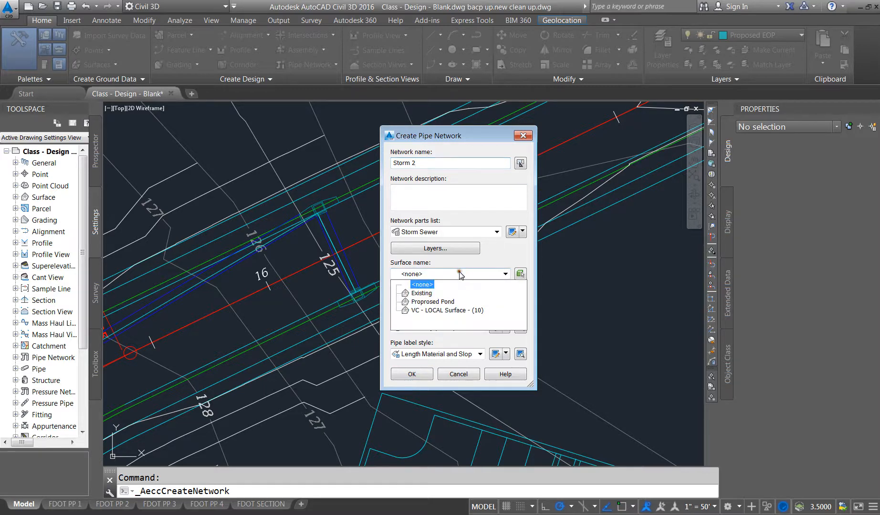
{"action": "left_click", "coordinate": [435, 313]}
{"action": "left_click", "coordinate": [437, 301]}
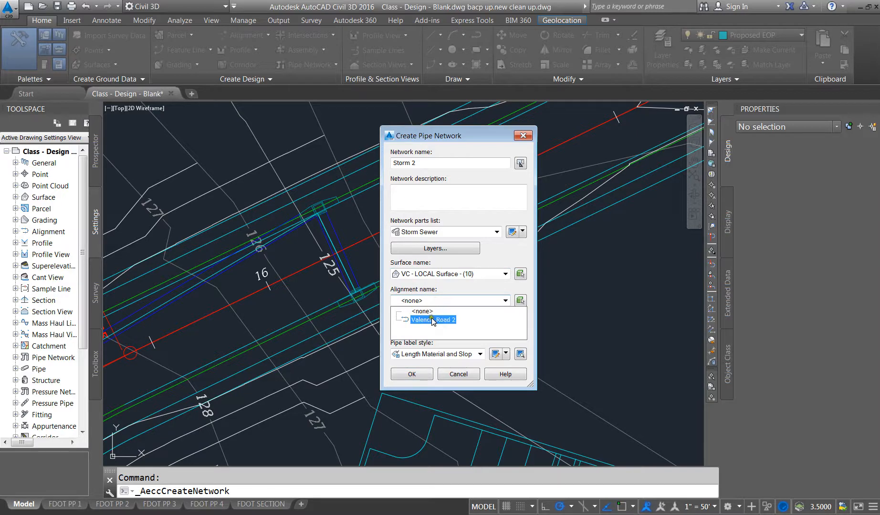
{"action": "left_click", "coordinate": [432, 320]}
Set the structure label style to Data with Connected Pipes (Storm), keep the length, material and slope pipe labels, and create the network.
{"action": "left_click", "coordinate": [431, 328]}
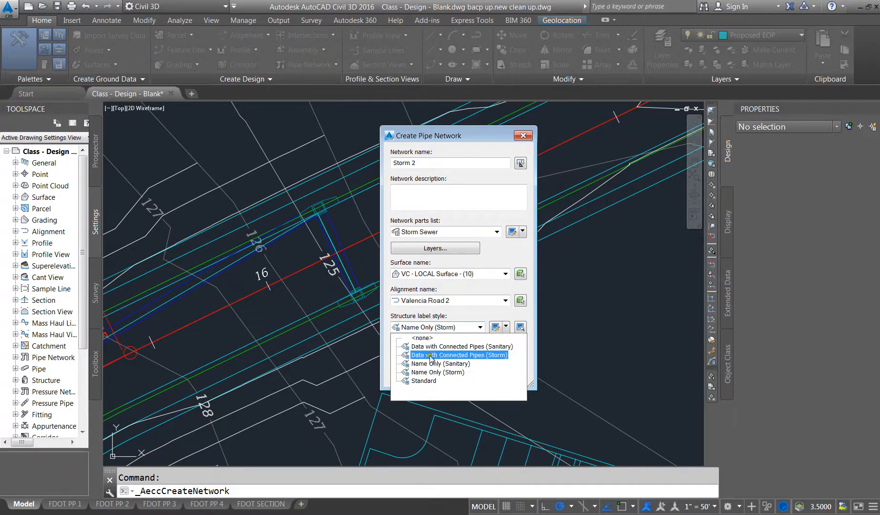
{"action": "left_click", "coordinate": [452, 356]}
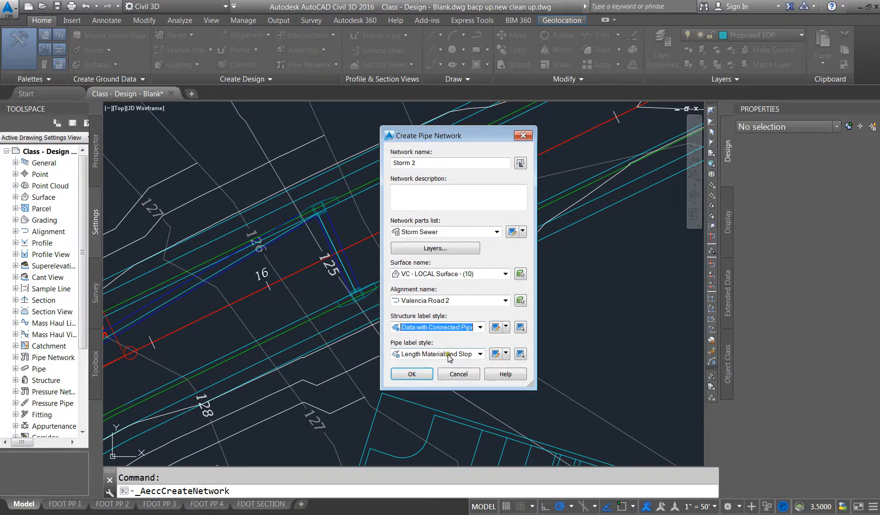
{"action": "left_click", "coordinate": [450, 356]}
{"action": "left_click", "coordinate": [450, 358]}
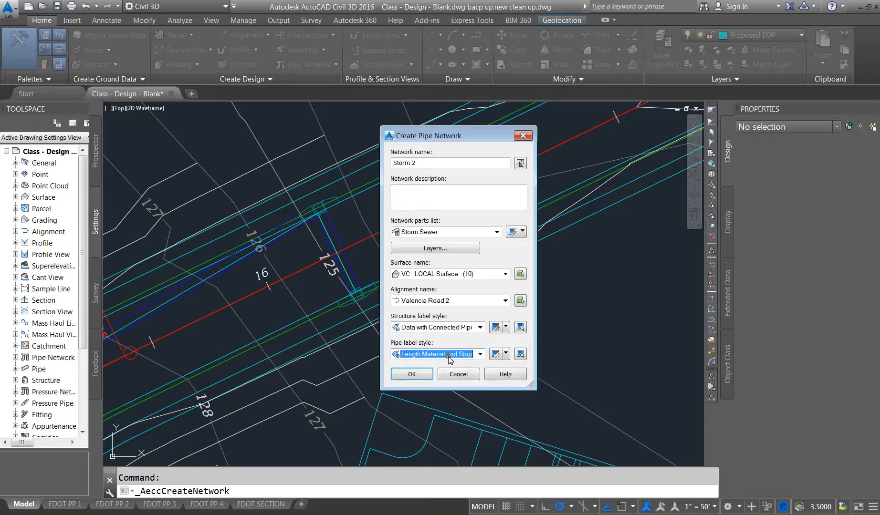
{"action": "left_click", "coordinate": [412, 376]}
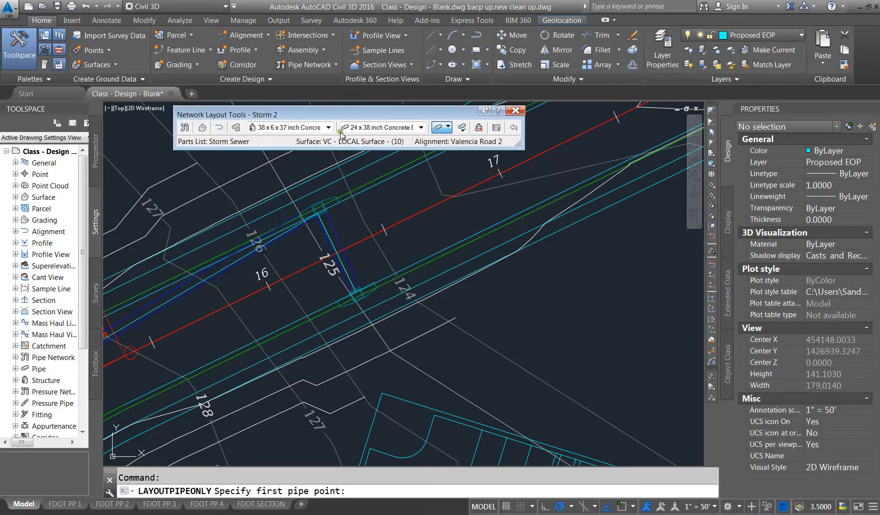
Choose the 48 dia, 24 frame, 24 cone, 5 wall, 6 floor concentric cylindrical structure as the part for the layout.
{"action": "left_click", "coordinate": [329, 128]}
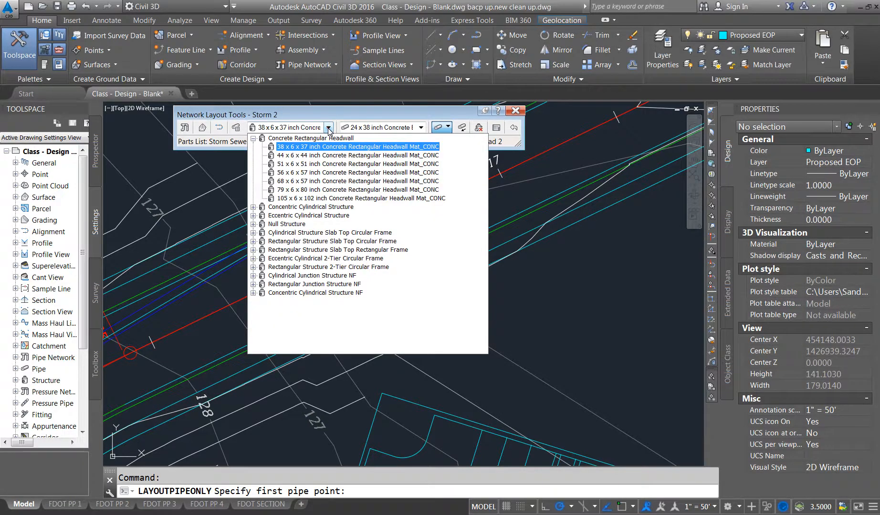
{"action": "left_click", "coordinate": [253, 207]}
{"action": "left_click", "coordinate": [325, 216]}
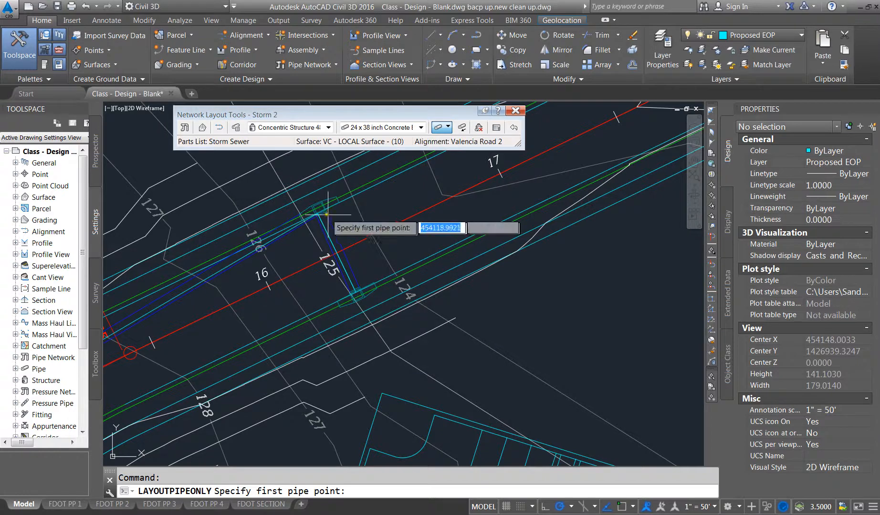
{"action": "left_click", "coordinate": [421, 128]}
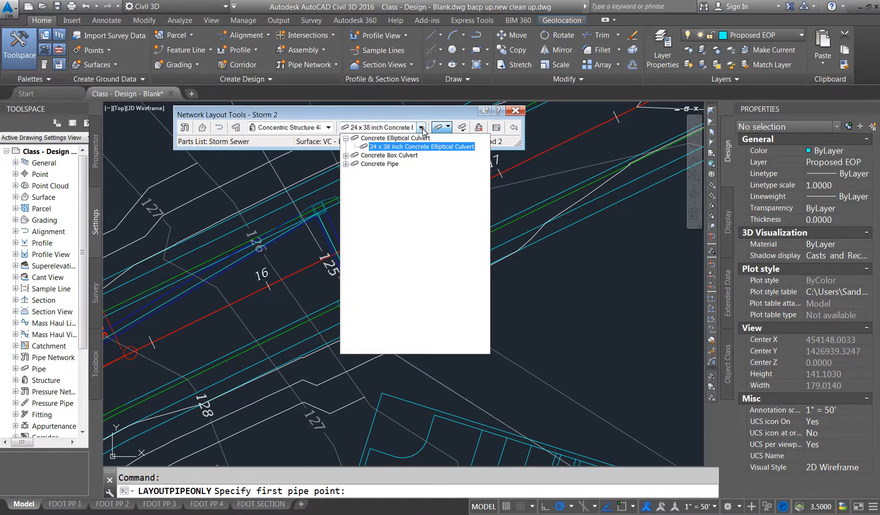
{"action": "left_click", "coordinate": [281, 128]}
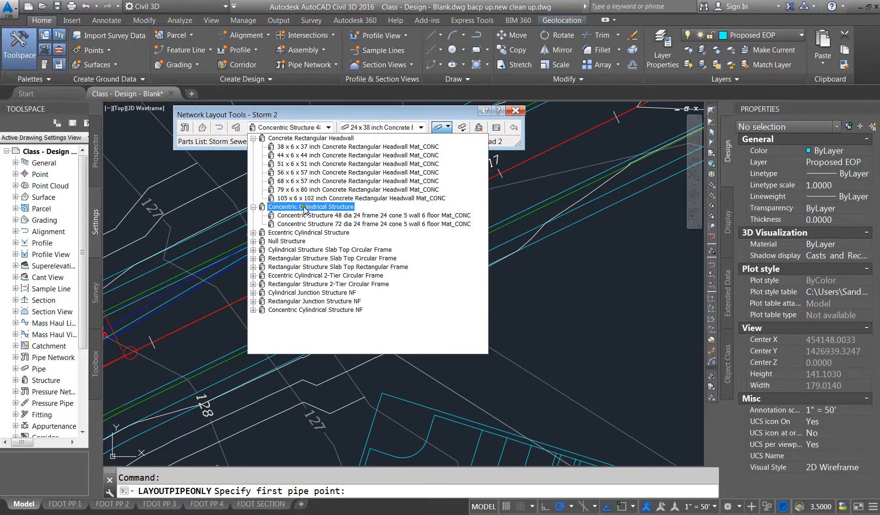
{"action": "left_click", "coordinate": [350, 220]}
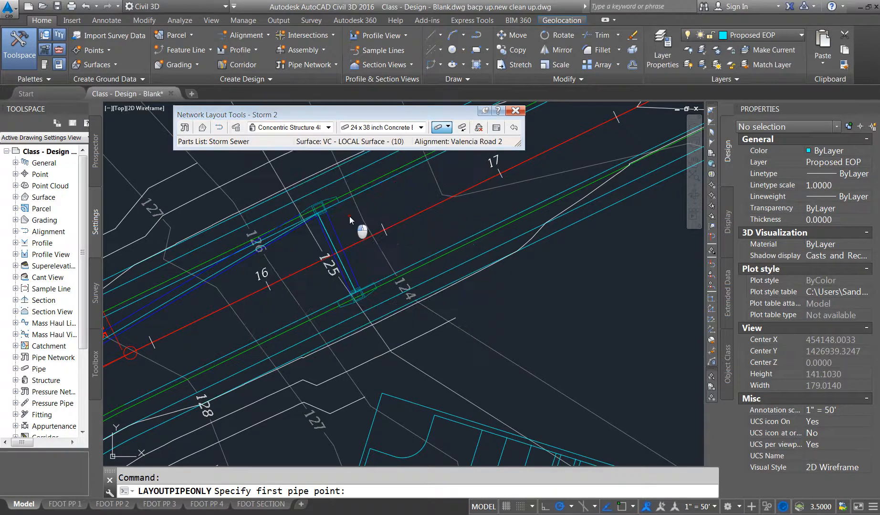
Choose the 24 inch Concrete Pipe and set the layout mode to Pipes and Structures.
{"action": "left_click", "coordinate": [422, 127]}
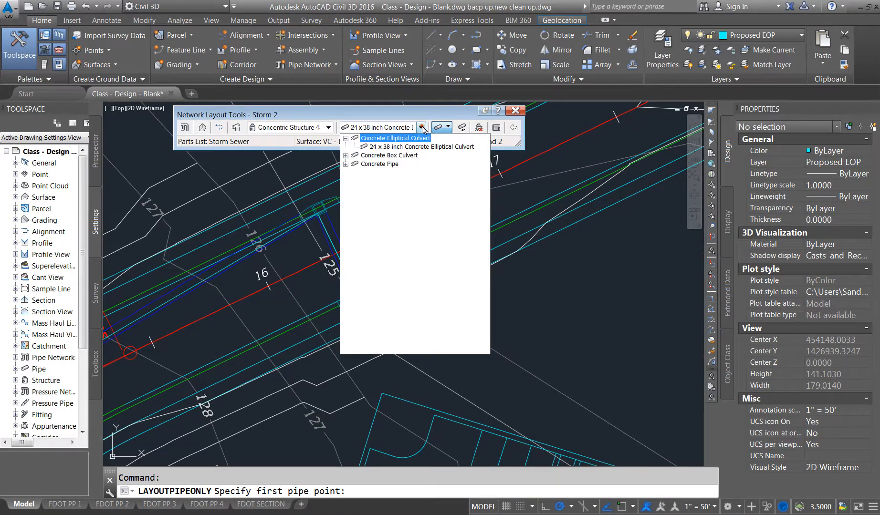
{"action": "left_click", "coordinate": [344, 163]}
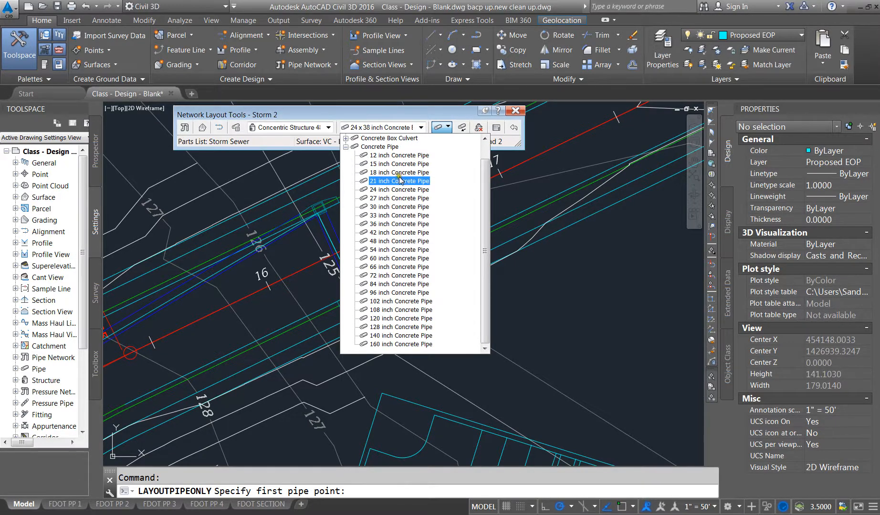
{"action": "left_click", "coordinate": [400, 189]}
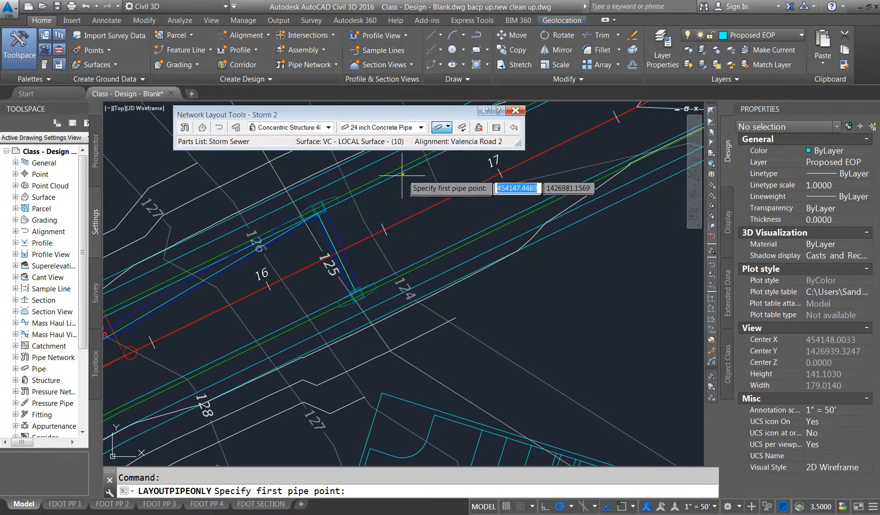
{"action": "left_click", "coordinate": [449, 128]}
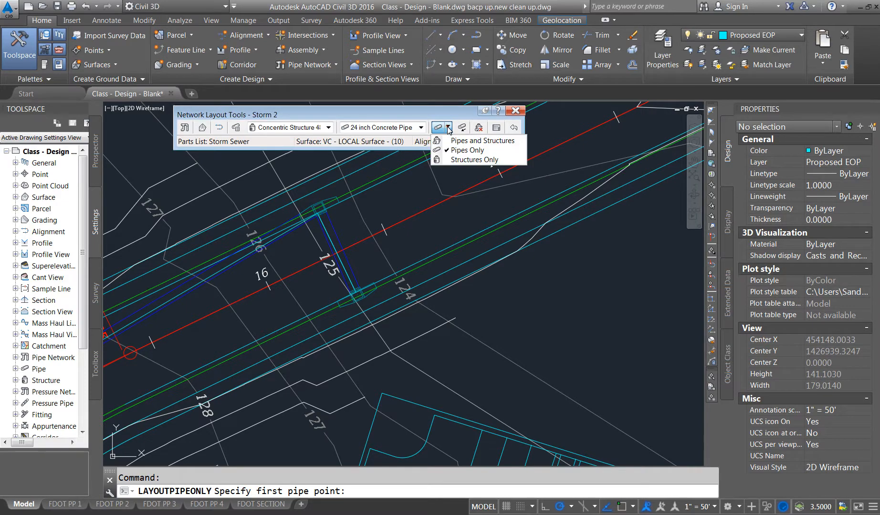
{"action": "left_click", "coordinate": [459, 143]}
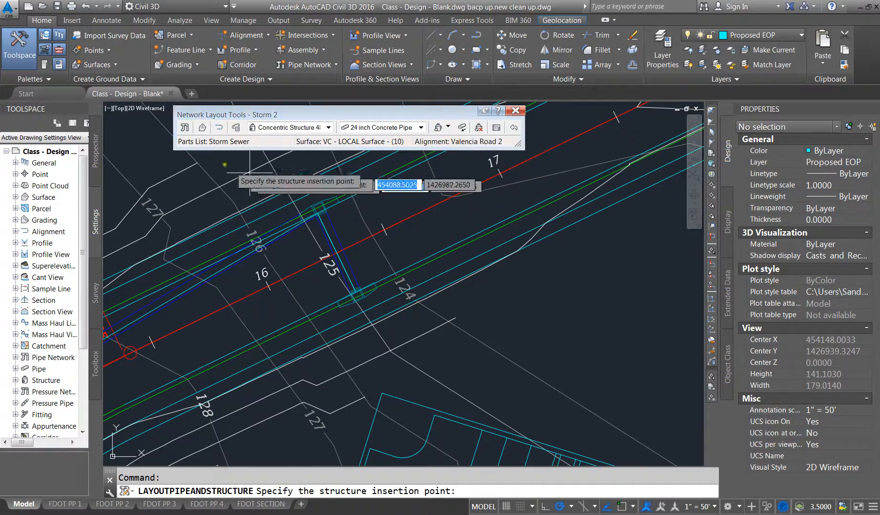
Place two connected structures along the left edge of Valencia Road 2, near stations 10+77 and 13+24, about 247 ft apart.
{"action": "scroll", "coordinate": [309, 277], "scroll_direction": "down", "scroll_amount": 4}
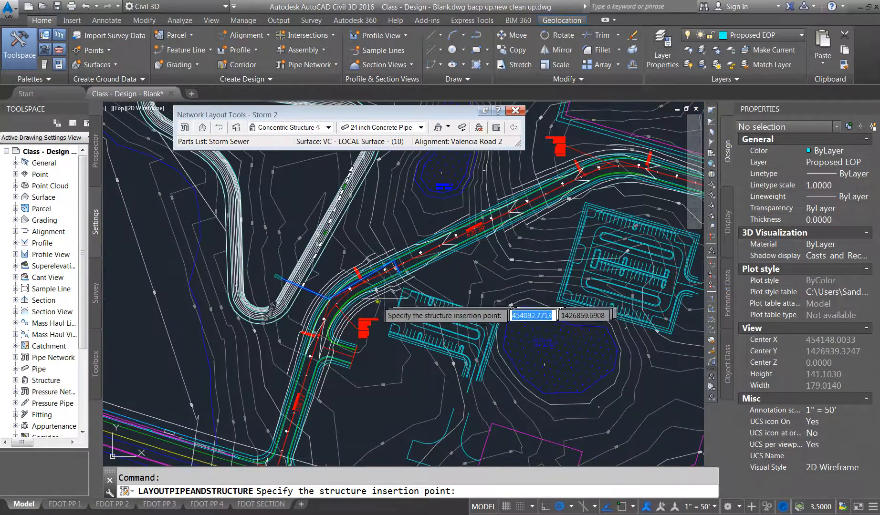
{"action": "scroll", "coordinate": [339, 304], "scroll_direction": "up", "scroll_amount": 3}
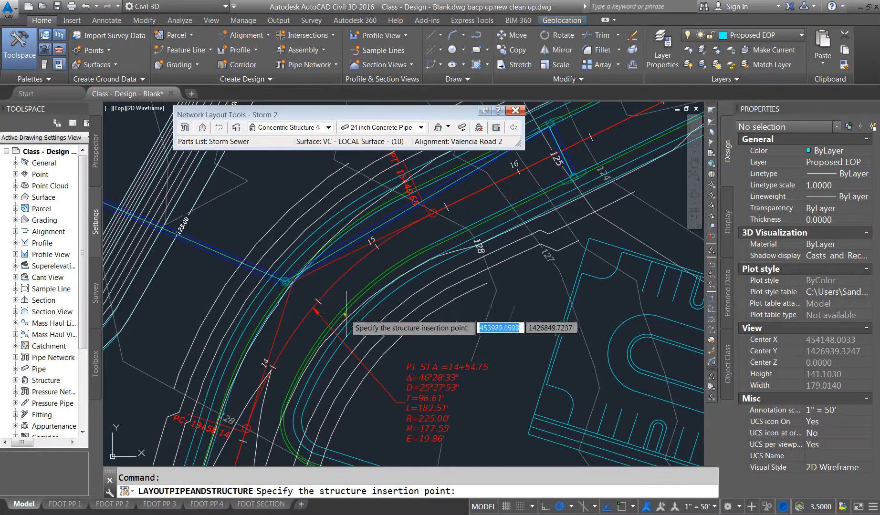
{"action": "scroll", "coordinate": [298, 289], "scroll_direction": "down", "scroll_amount": 5}
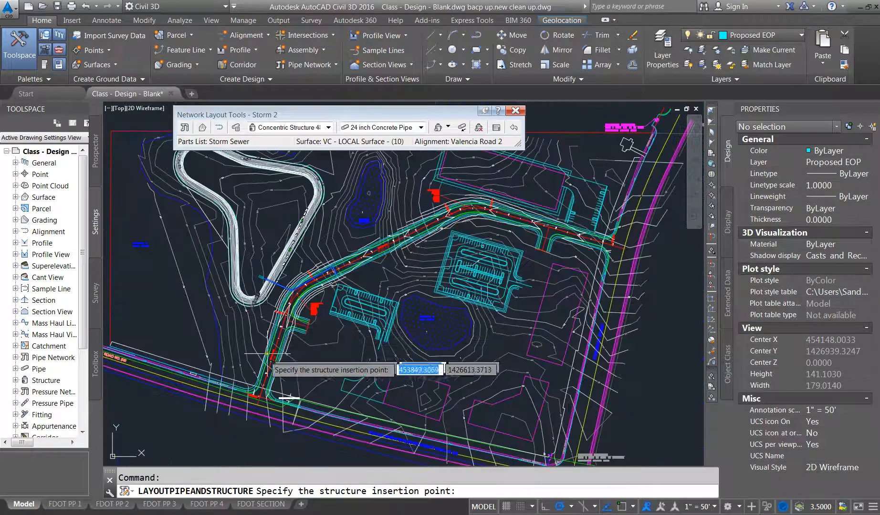
{"action": "scroll", "coordinate": [277, 381], "scroll_direction": "up", "scroll_amount": 5}
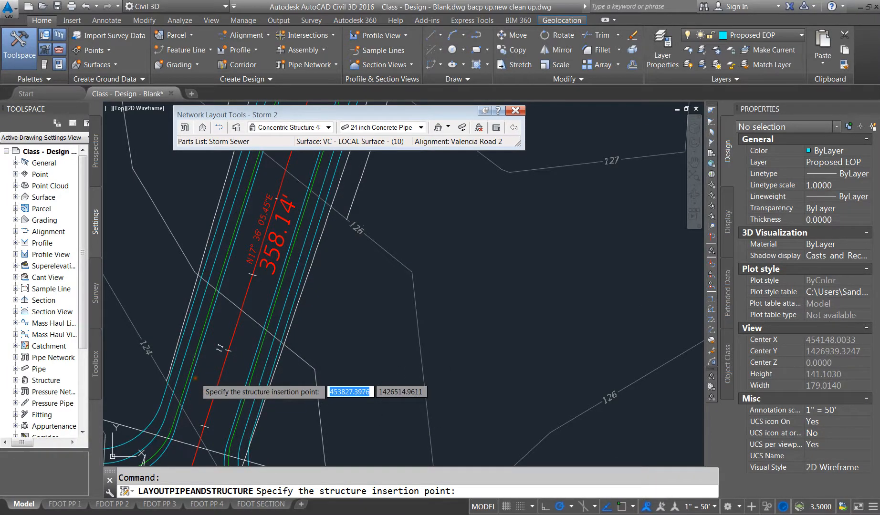
{"action": "left_click", "coordinate": [196, 320]}
{"action": "scroll", "coordinate": [235, 343], "scroll_direction": "down", "scroll_amount": 5}
{"action": "scroll", "coordinate": [235, 342], "scroll_direction": "up", "scroll_amount": 5}
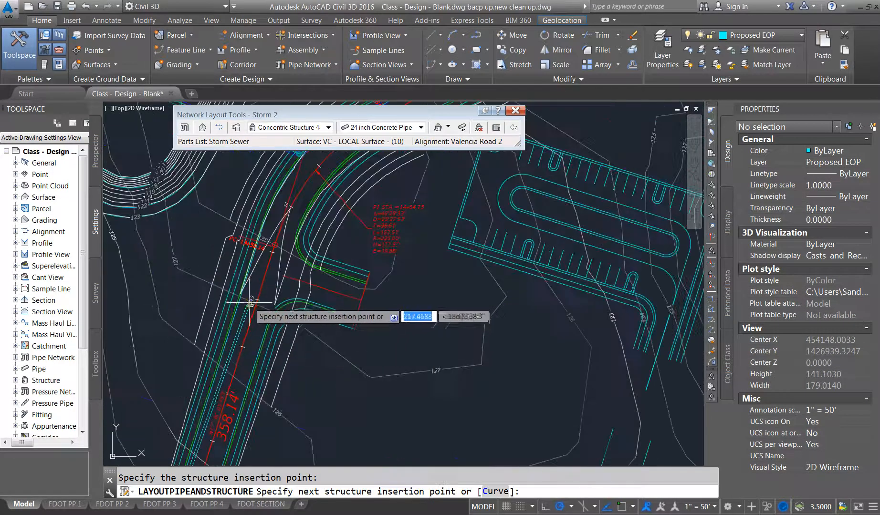
{"action": "left_click", "coordinate": [253, 274]}
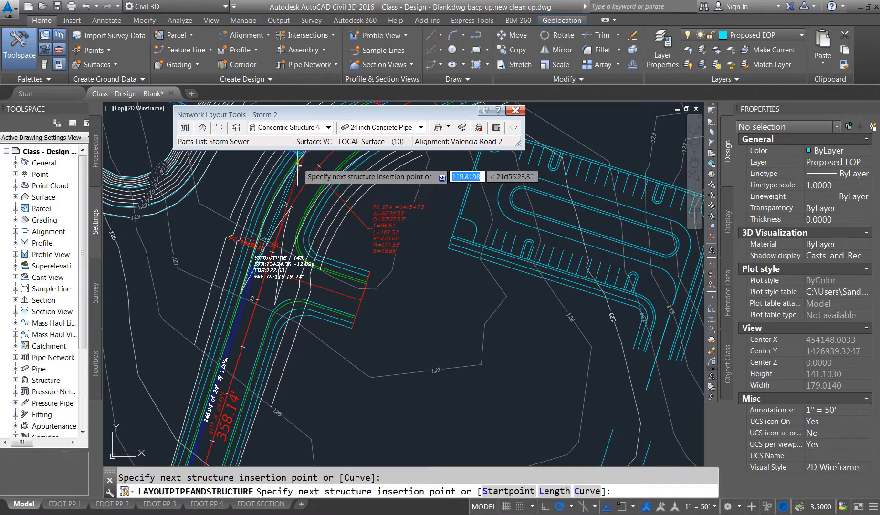
Extend the run with a pipe about 159 ft long to a third structure at the lower end of the pond northwest of the road, and end the layout.
{"action": "scroll", "coordinate": [291, 196], "scroll_direction": "up", "scroll_amount": 2}
{"action": "scroll", "coordinate": [291, 195], "scroll_direction": "up", "scroll_amount": 3}
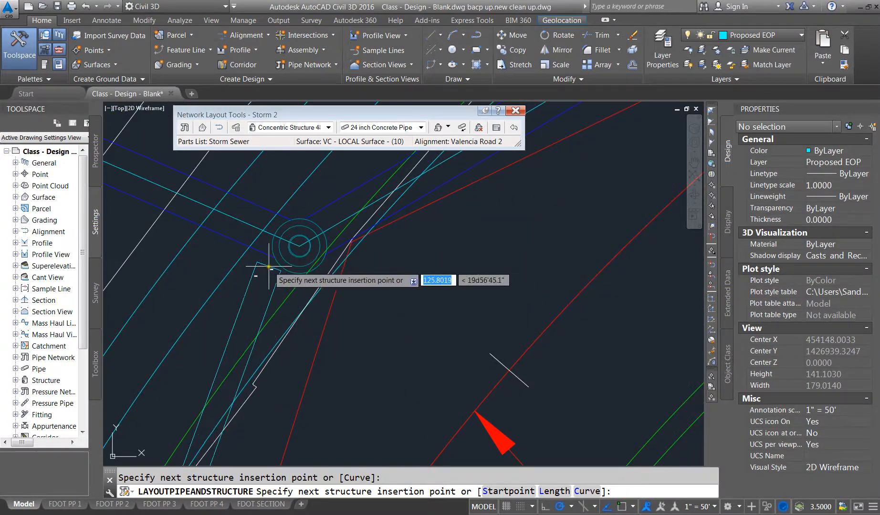
{"action": "scroll", "coordinate": [299, 269], "scroll_direction": "down", "scroll_amount": 2}
{"action": "scroll", "coordinate": [304, 263], "scroll_direction": "down", "scroll_amount": 2}
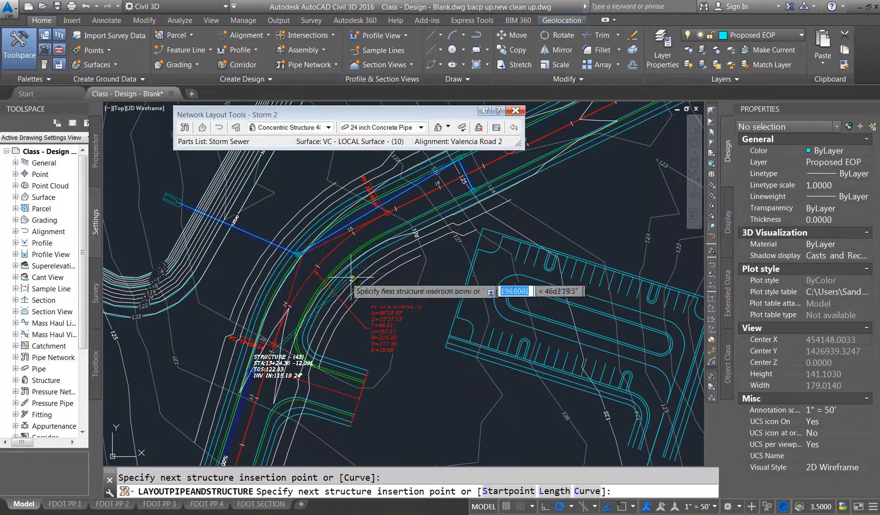
{"action": "scroll", "coordinate": [297, 256], "scroll_direction": "up", "scroll_amount": 4}
{"action": "scroll", "coordinate": [420, 234], "scroll_direction": "down", "scroll_amount": 5}
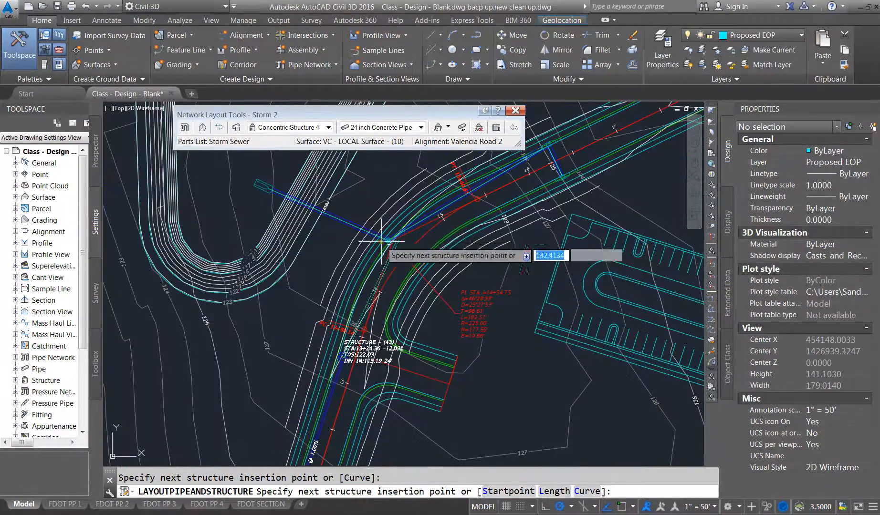
{"action": "left_click", "coordinate": [237, 240]}
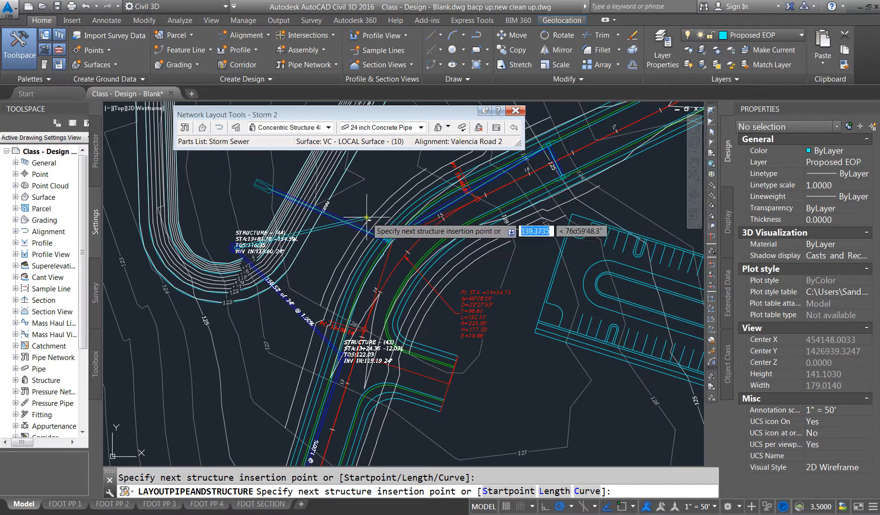
{"action": "key", "text": "Escape"}
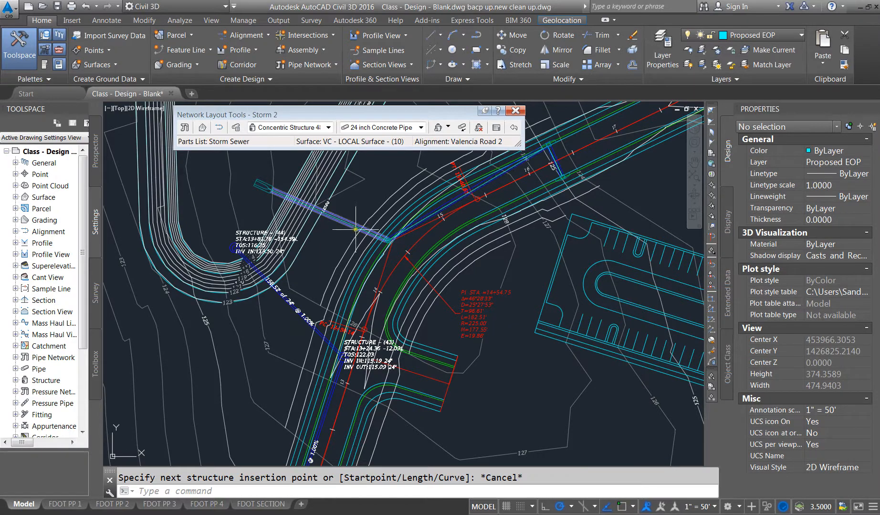
Rename the storm structure near station 10+77 on Valencia Road 2 to S-10 in its structure properties.
{"action": "scroll", "coordinate": [254, 327], "scroll_direction": "down", "scroll_amount": 6}
{"action": "scroll", "coordinate": [248, 315], "scroll_direction": "up", "scroll_amount": 5}
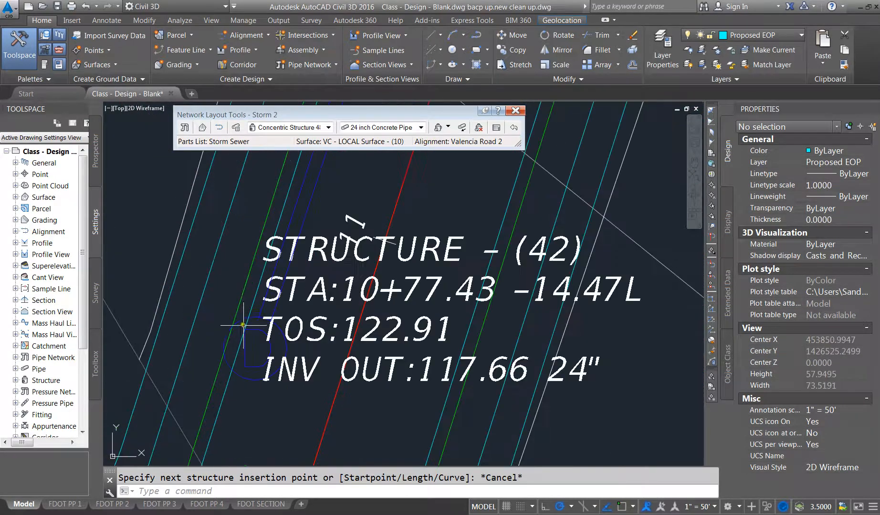
{"action": "left_click", "coordinate": [235, 323]}
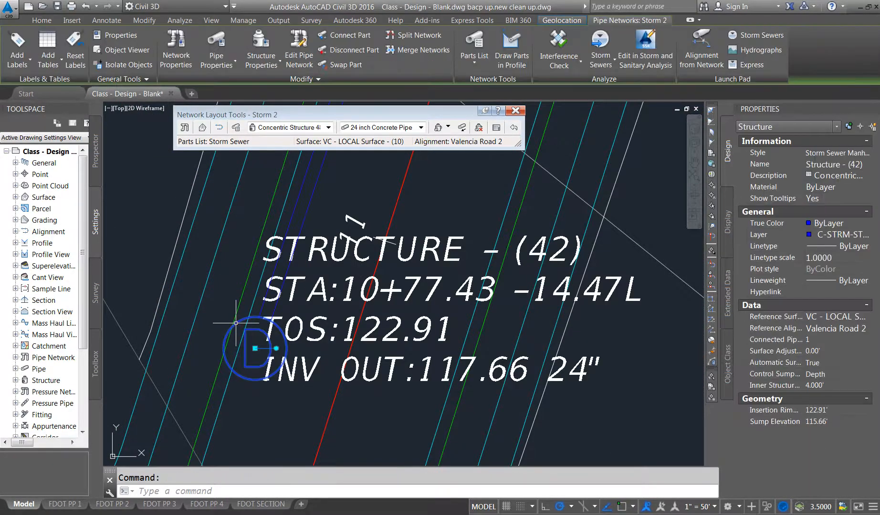
{"action": "right_click", "coordinate": [236, 323]}
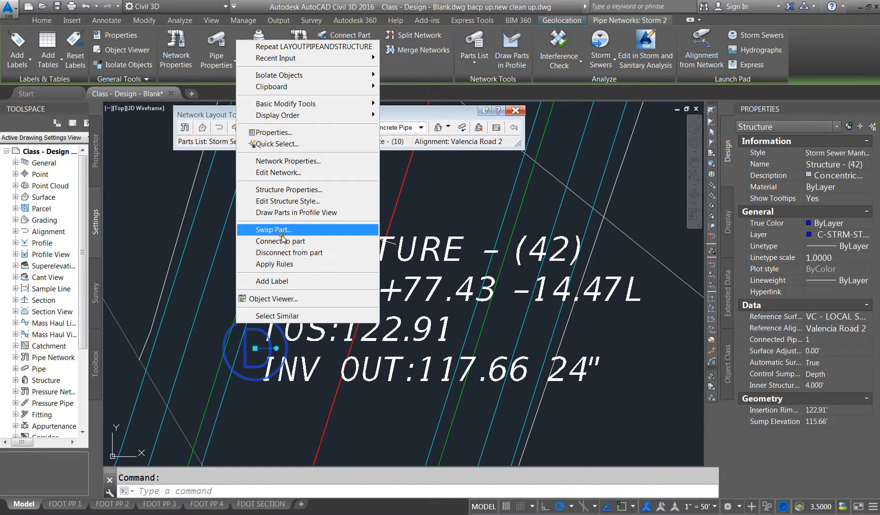
{"action": "left_click", "coordinate": [291, 190]}
{"action": "left_click", "coordinate": [295, 143]}
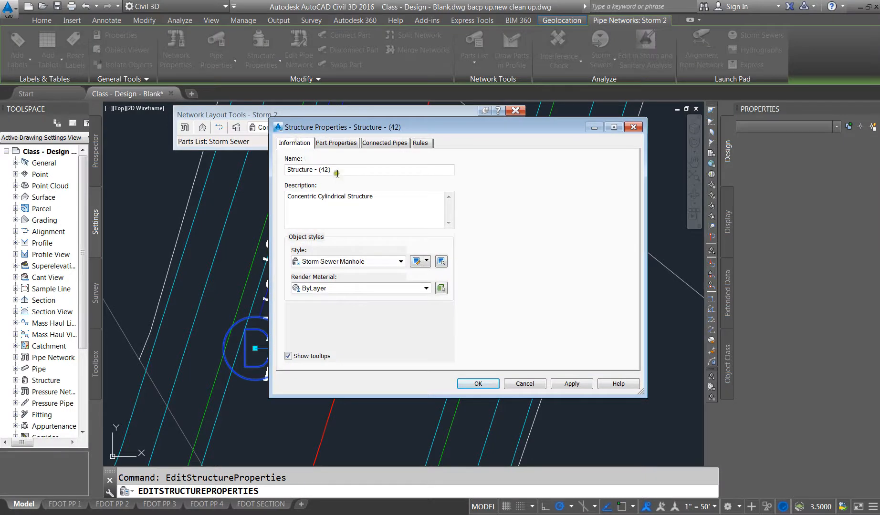
{"action": "left_click_drag", "start_coordinate": [337, 174], "coordinate": [286, 169]}
{"action": "type", "text": "S-1"}
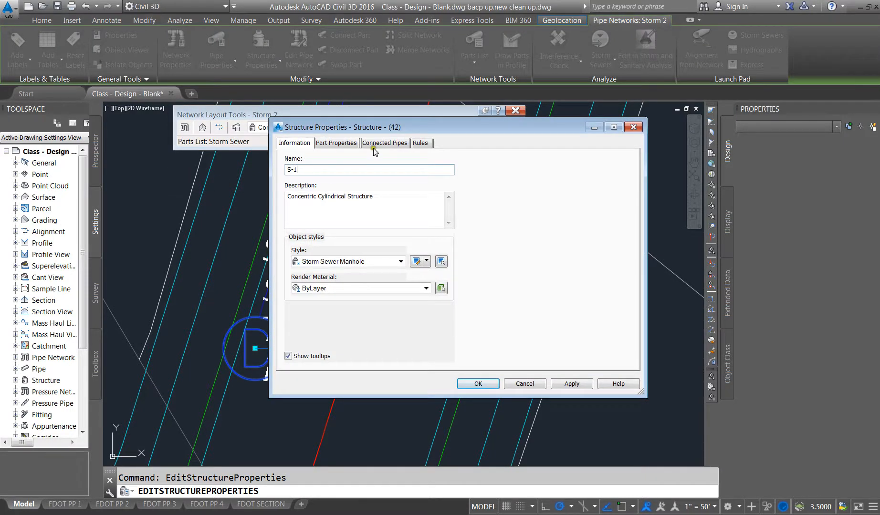
{"action": "left_click", "coordinate": [348, 143]}
{"action": "left_click", "coordinate": [558, 289]}
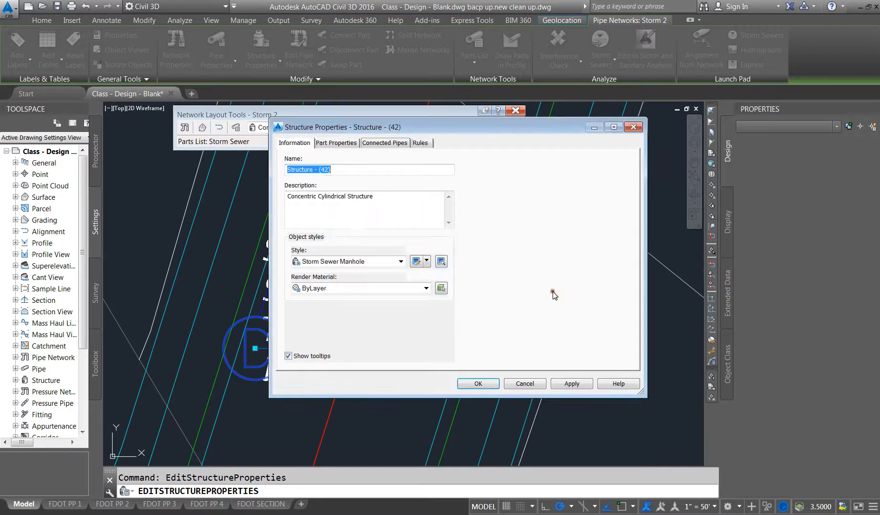
{"action": "type", "text": "S-10"}
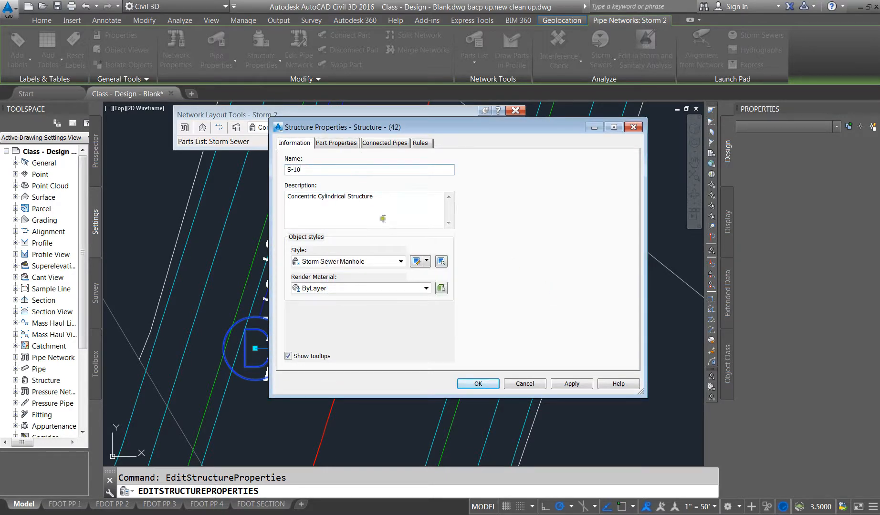
Set the structure's object style to TYPE 6 and apply the edited structure properties.
{"action": "left_click", "coordinate": [400, 262]}
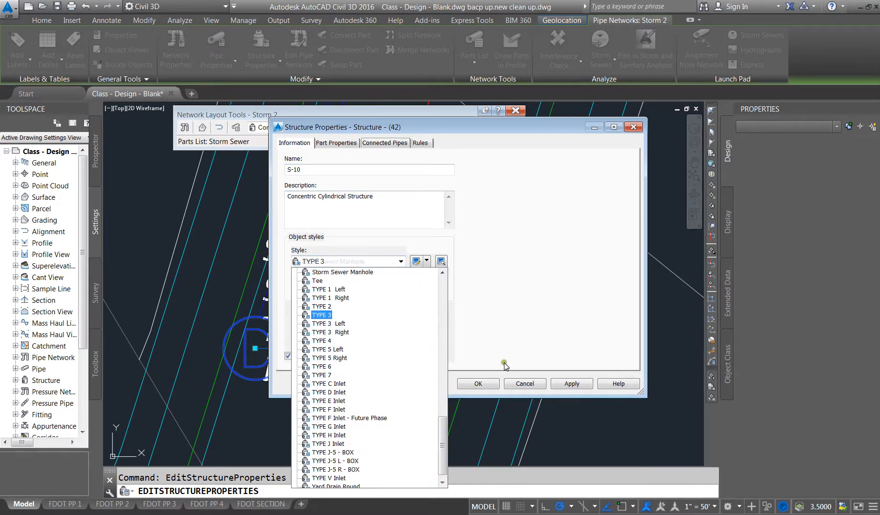
{"action": "left_click", "coordinate": [330, 366]}
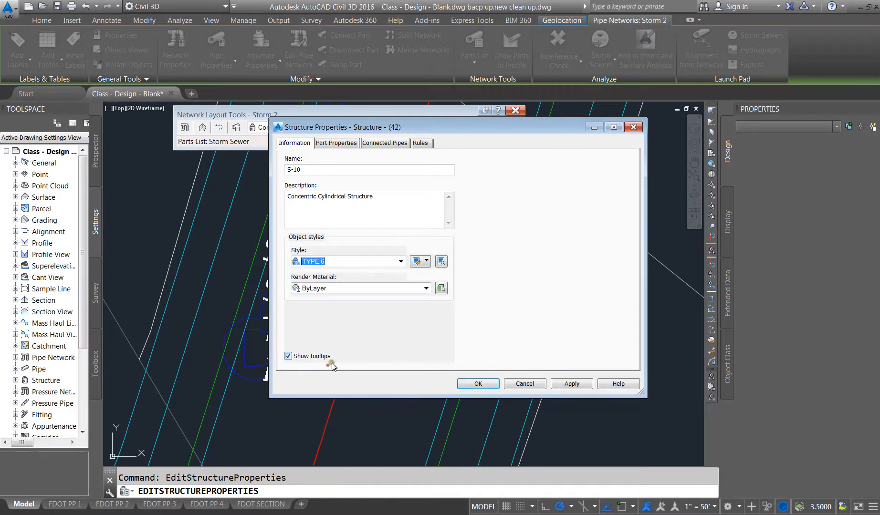
{"action": "left_click", "coordinate": [559, 383]}
{"action": "left_click", "coordinate": [478, 384]}
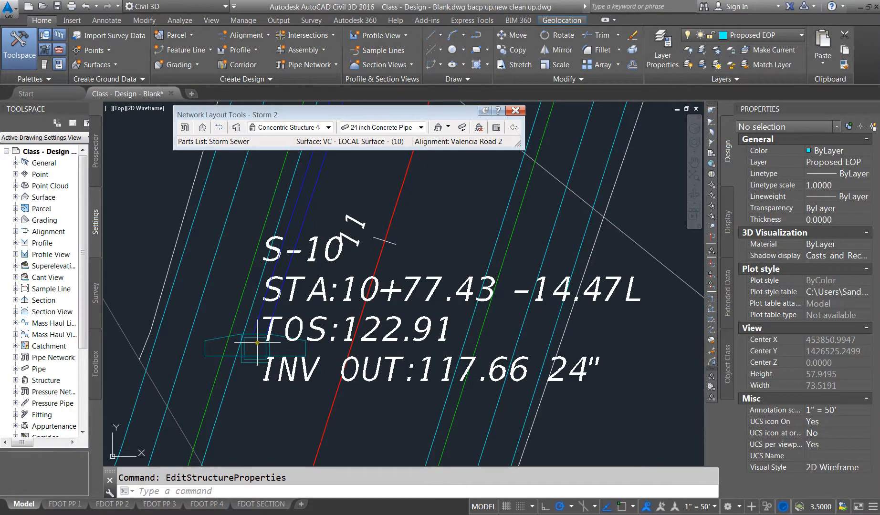
Change the style of structure S-10 to TYPE 5 Left.
{"action": "scroll", "coordinate": [259, 343], "scroll_direction": "down", "scroll_amount": 6}
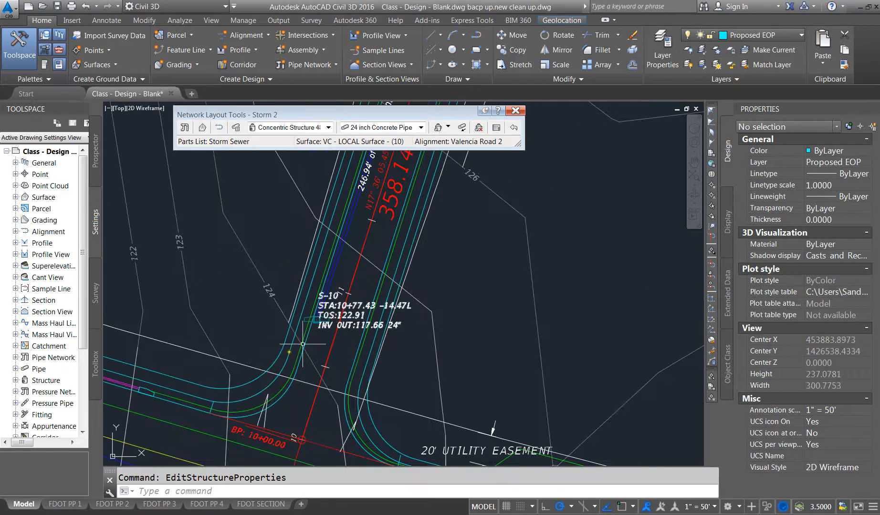
{"action": "scroll", "coordinate": [316, 319], "scroll_direction": "up", "scroll_amount": 10}
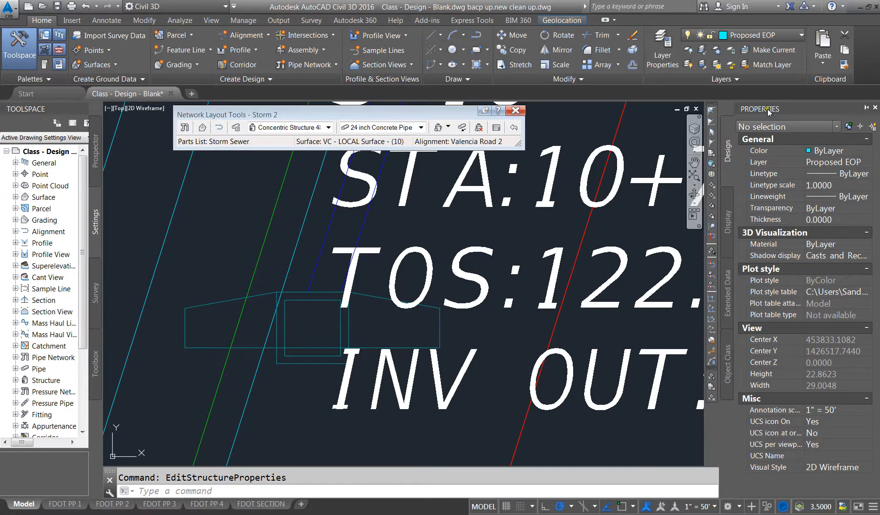
{"action": "left_click", "coordinate": [314, 292]}
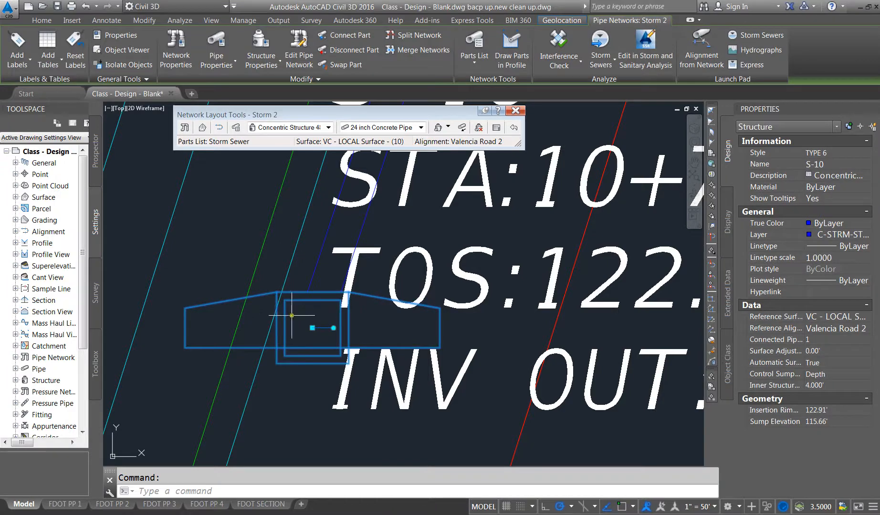
{"action": "left_click", "coordinate": [870, 155]}
{"action": "left_click", "coordinate": [865, 153]}
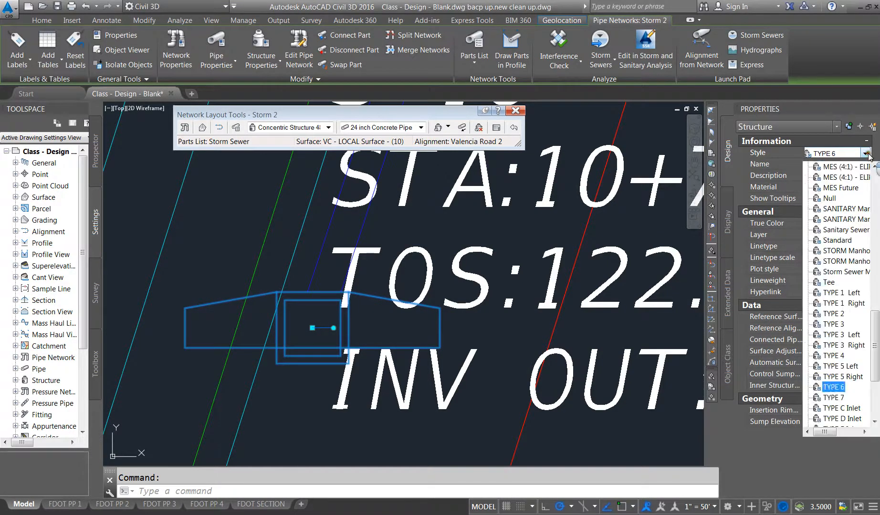
{"action": "scroll", "coordinate": [825, 361], "scroll_direction": "down", "scroll_amount": 1}
{"action": "left_click", "coordinate": [822, 366]}
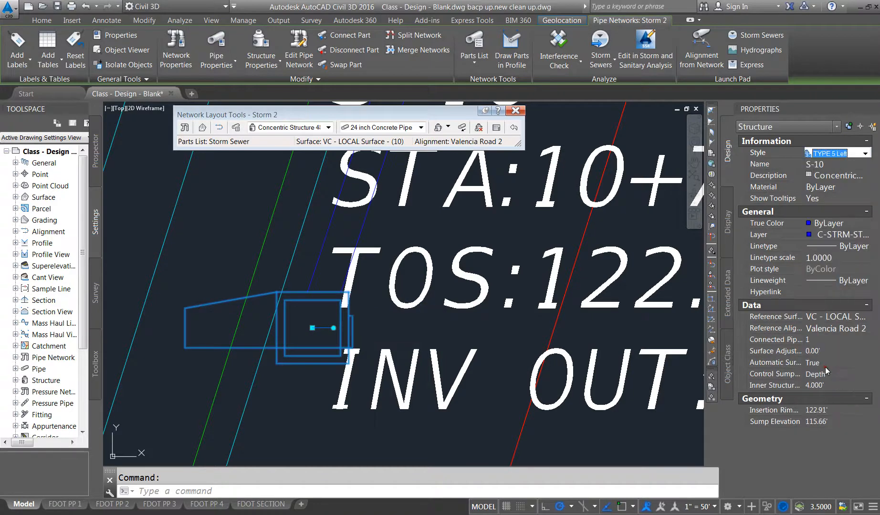
Move structure S-10 west onto the road edge, at about station 10+76.4 and 17.8 ft left of Valencia Road 2.
{"action": "left_click", "coordinate": [333, 329]}
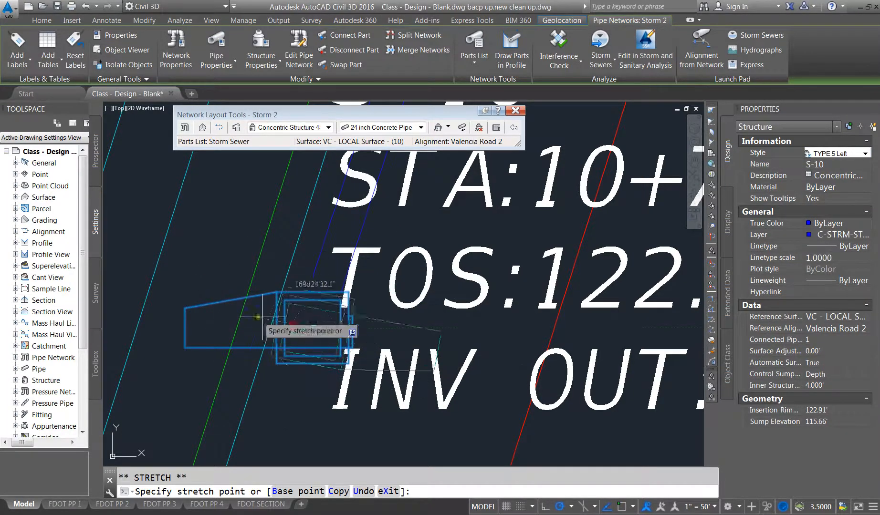
{"action": "key", "text": "Escape"}
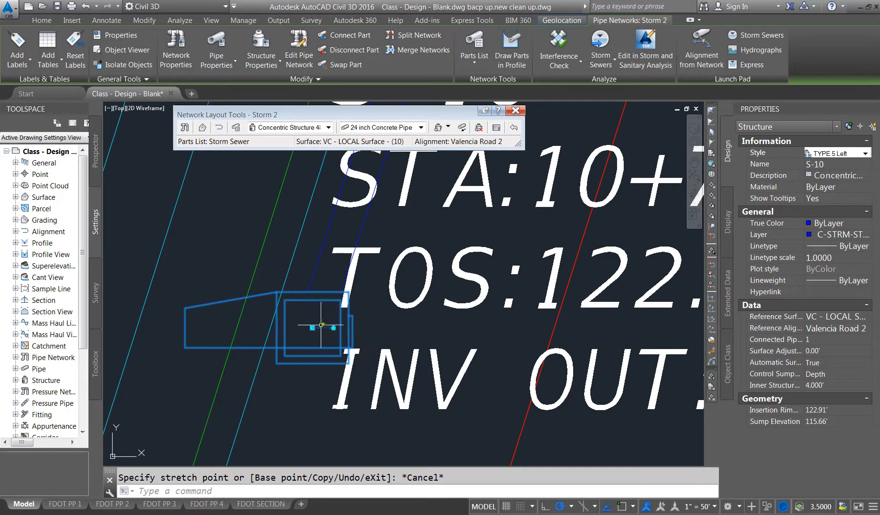
{"action": "scroll", "coordinate": [334, 287], "scroll_direction": "down", "scroll_amount": 1}
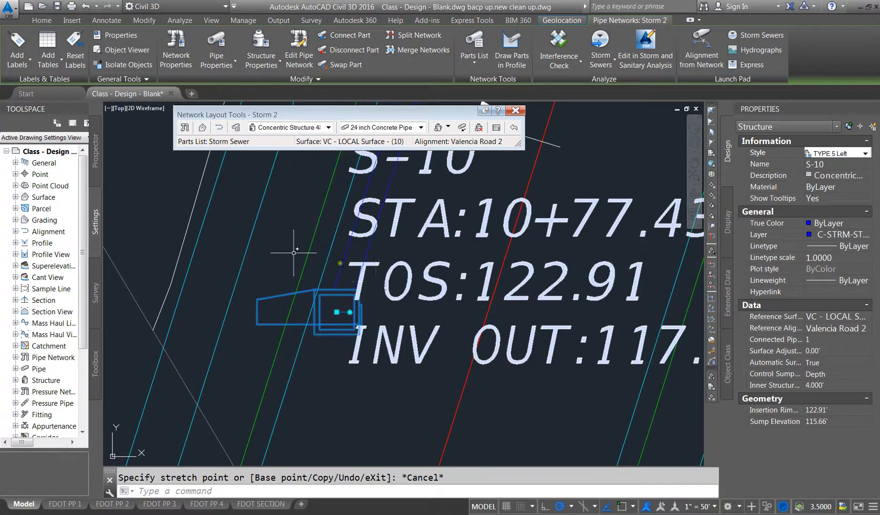
{"action": "left_click", "coordinate": [337, 312]}
{"action": "left_click", "coordinate": [303, 312]}
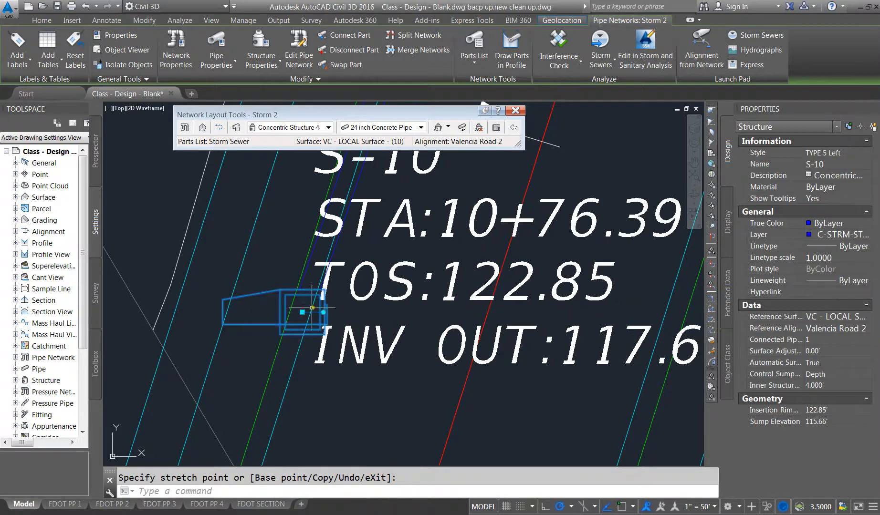
Try the TYPE 5 Right style on structure S-10 and restore it to TYPE 5 Left.
{"action": "scroll", "coordinate": [303, 312], "scroll_direction": "down", "scroll_amount": 6}
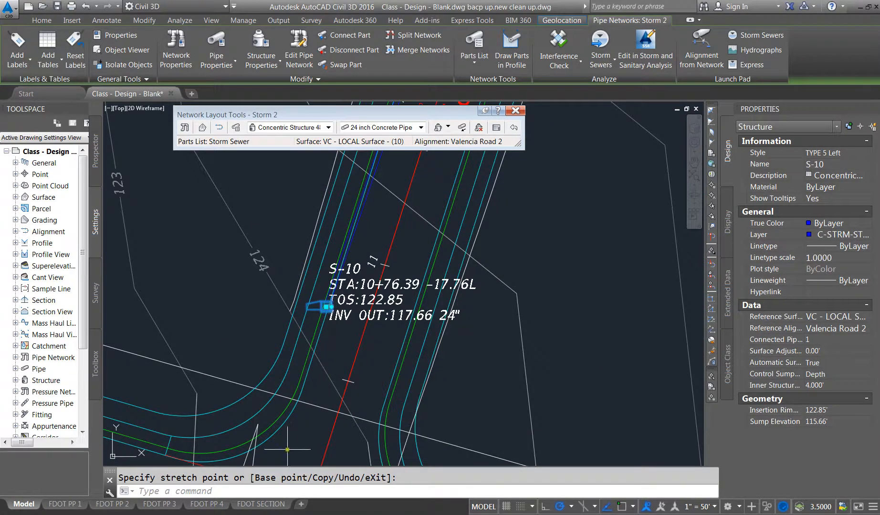
{"action": "scroll", "coordinate": [321, 340], "scroll_direction": "down", "scroll_amount": 4}
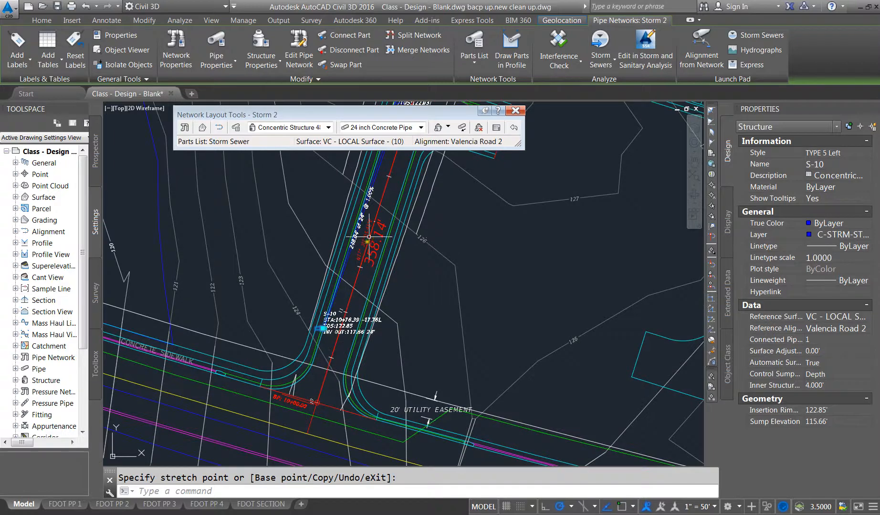
{"action": "scroll", "coordinate": [321, 327], "scroll_direction": "up", "scroll_amount": 5}
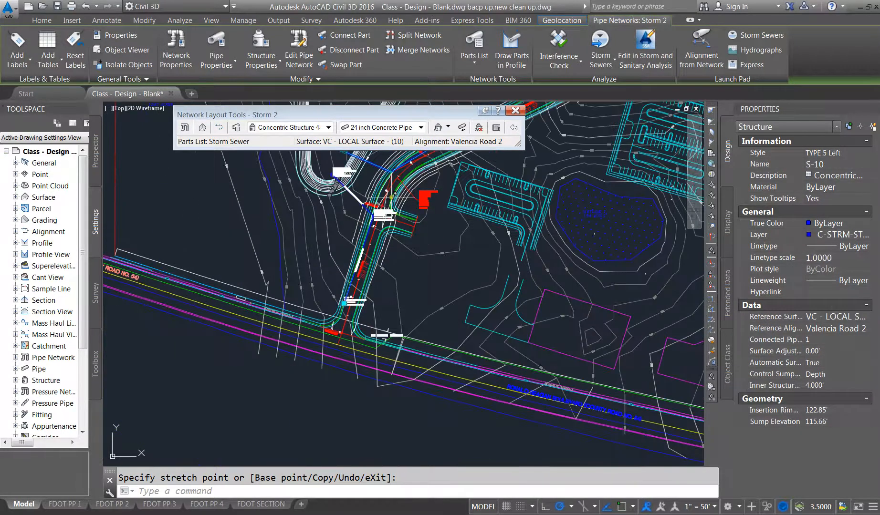
{"action": "scroll", "coordinate": [296, 356], "scroll_direction": "up", "scroll_amount": 4}
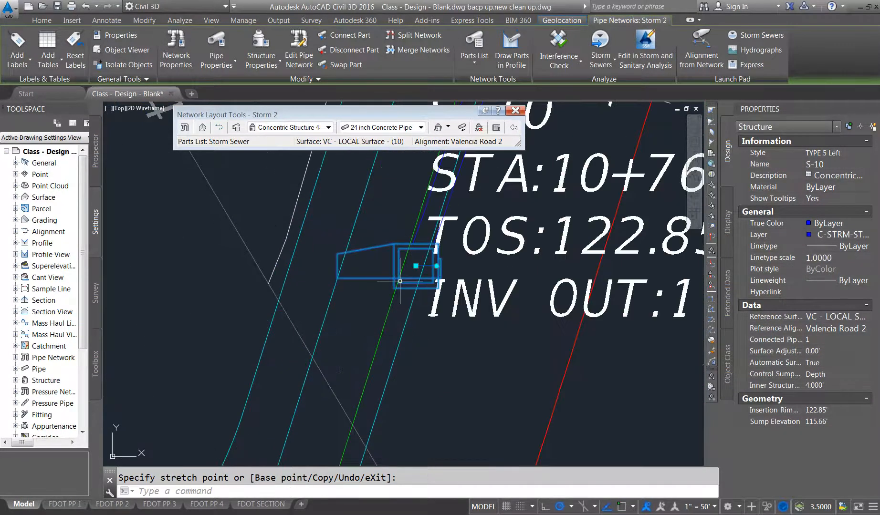
{"action": "left_click", "coordinate": [857, 155]}
{"action": "left_click", "coordinate": [865, 153]}
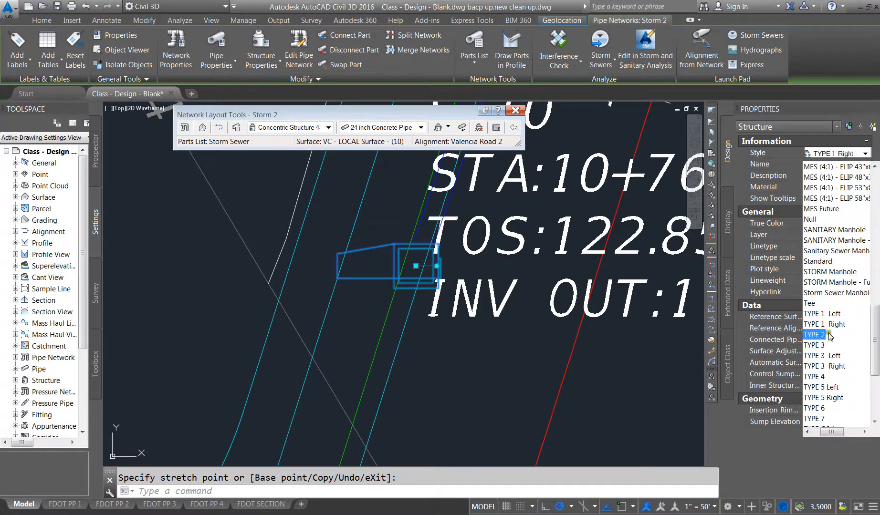
{"action": "left_click", "coordinate": [829, 398]}
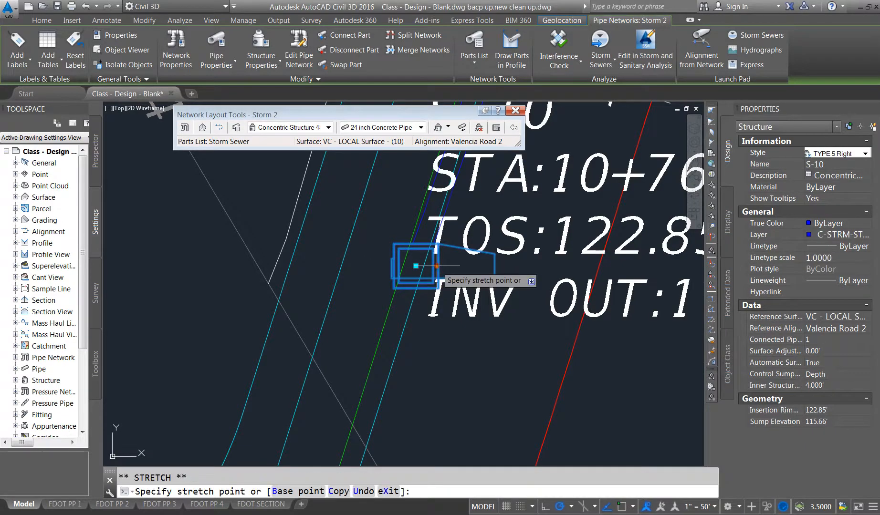
{"action": "key", "text": "Escape"}
{"action": "left_click", "coordinate": [873, 153]}
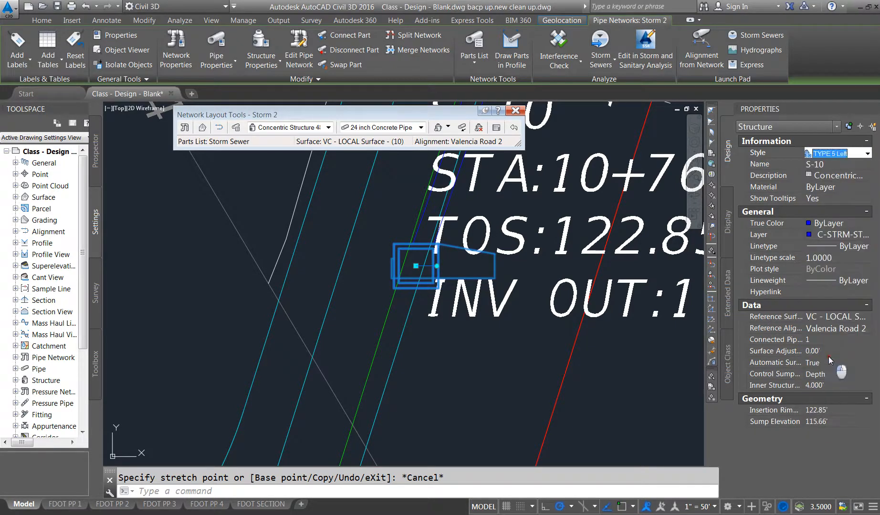
{"action": "left_click", "coordinate": [828, 356]}
Rotate structure S-10 so its inlet wing runs southwest along the road edge, and clear the selection.
{"action": "left_click", "coordinate": [436, 266]}
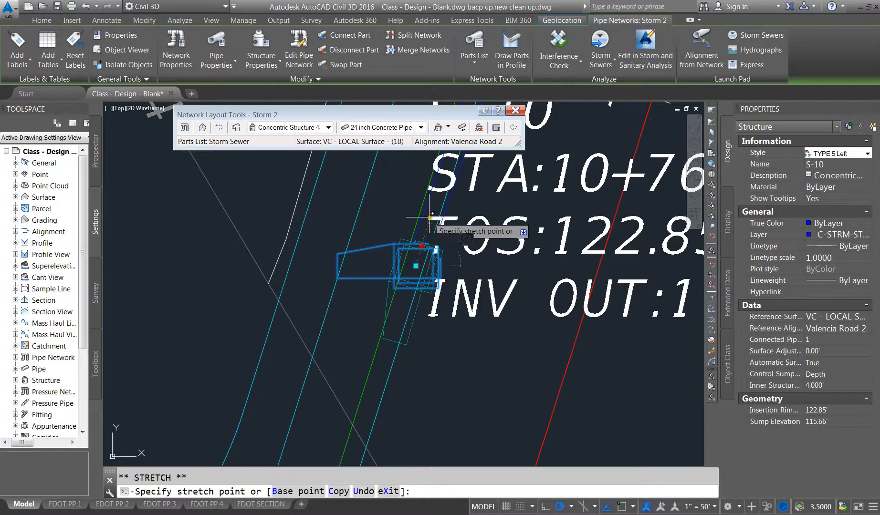
{"action": "left_click", "coordinate": [431, 229]}
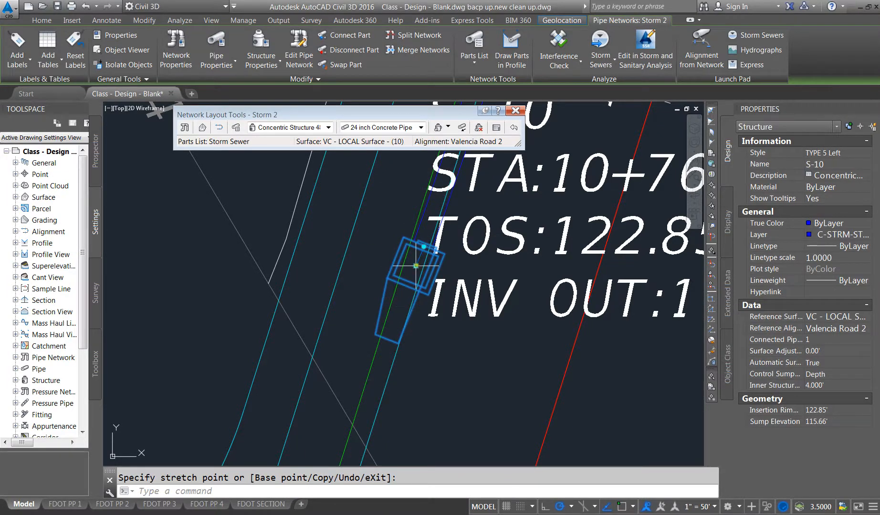
{"action": "scroll", "coordinate": [408, 260], "scroll_direction": "down", "scroll_amount": 3}
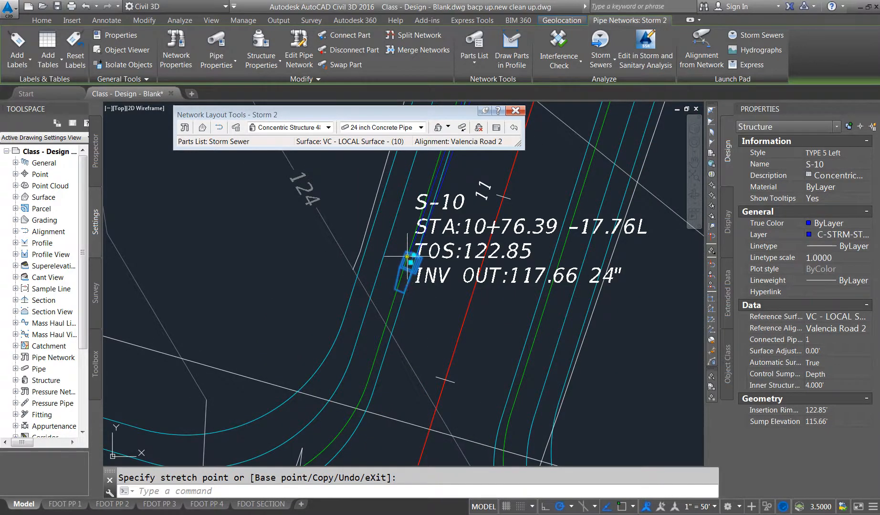
{"action": "scroll", "coordinate": [408, 256], "scroll_direction": "up", "scroll_amount": 3}
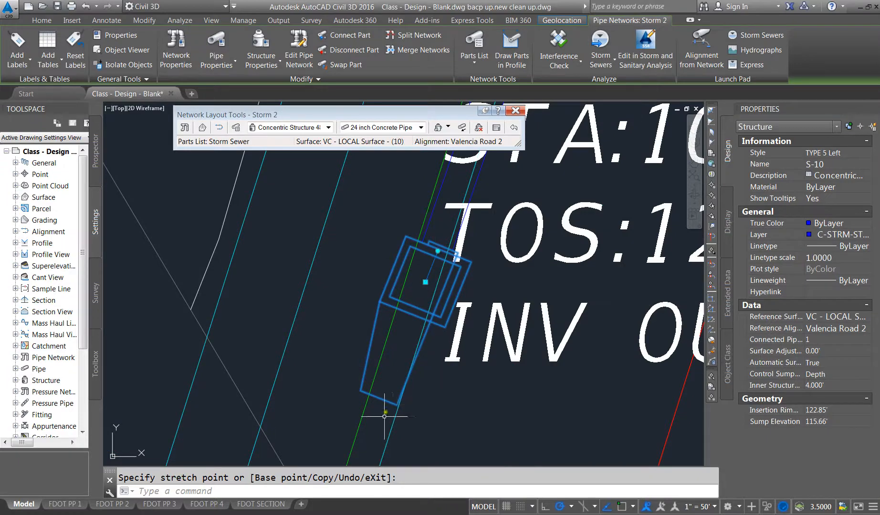
{"action": "key", "text": "Escape"}
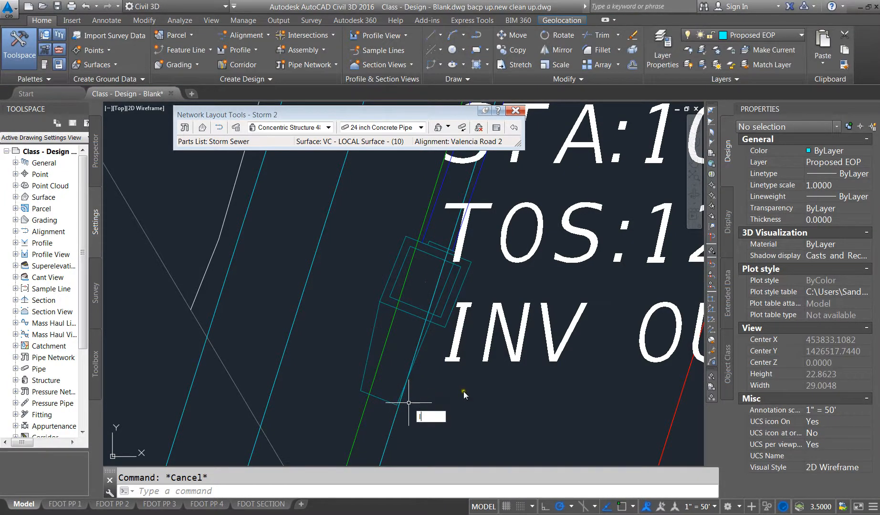
Draw a reference line about 10.4 ft long along the east side of structure S-10, starting at the wing's lower corner.
{"action": "type", "text": "l"}
{"action": "key", "text": "Return"}
{"action": "key", "text": "Return"}
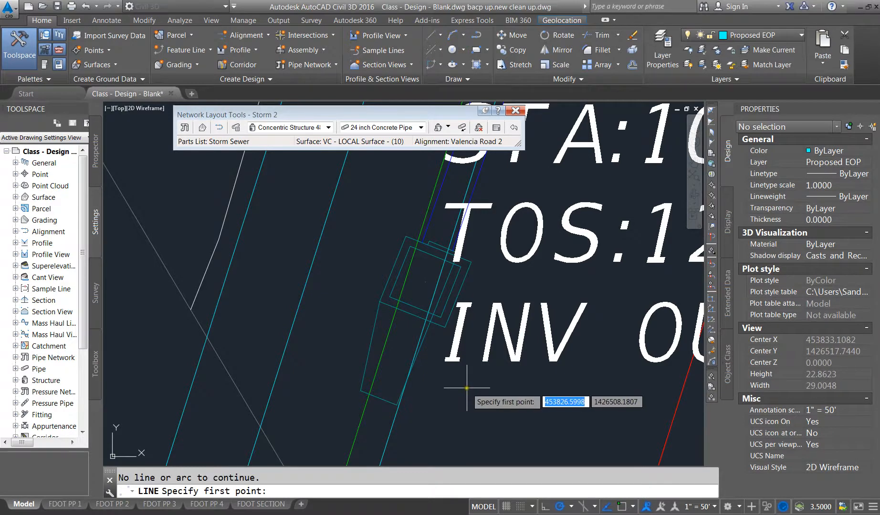
{"action": "left_click", "coordinate": [396, 406]}
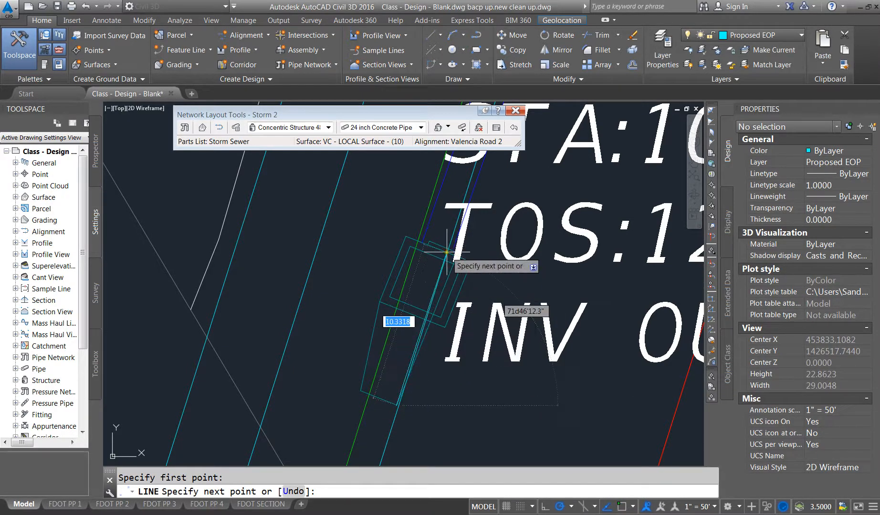
{"action": "scroll", "coordinate": [447, 252], "scroll_direction": "up", "scroll_amount": 3}
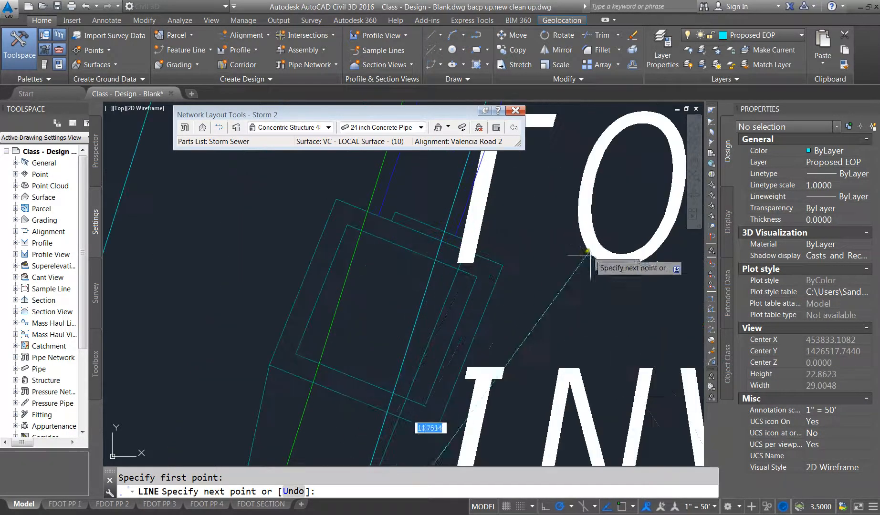
{"action": "left_click", "coordinate": [466, 244]}
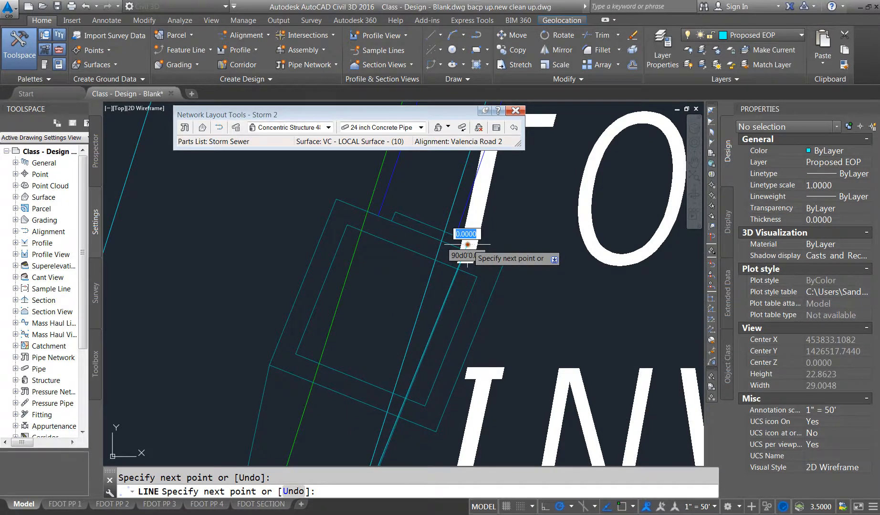
{"action": "key", "text": "Escape"}
Delete the reference line drawn along structure S-10.
{"action": "left_click", "coordinate": [454, 288]}
{"action": "scroll", "coordinate": [454, 287], "scroll_direction": "down", "scroll_amount": 2}
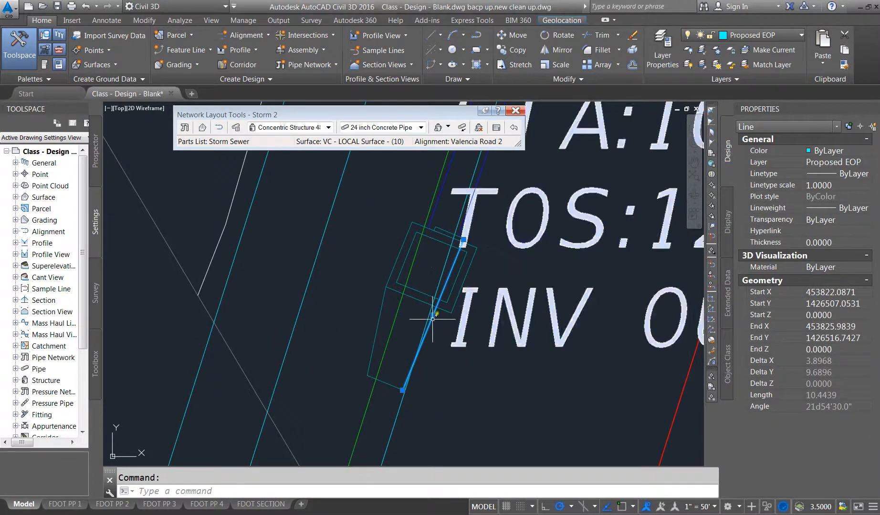
{"action": "left_click", "coordinate": [420, 296]}
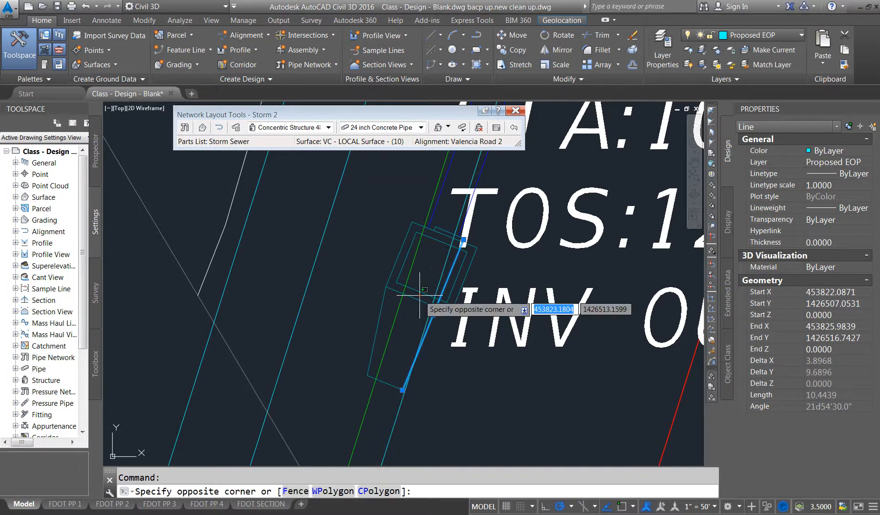
{"action": "key", "text": "Escape"}
{"action": "left_click", "coordinate": [453, 268]}
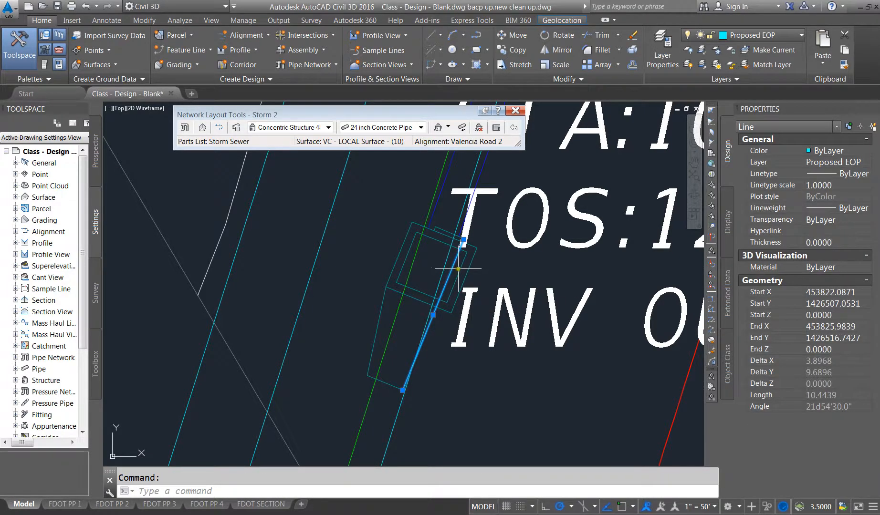
{"action": "key", "text": "Delete"}
Rotate structure S-10 slightly so its box and wing run parallel to the road edge lines.
{"action": "left_click", "coordinate": [436, 256]}
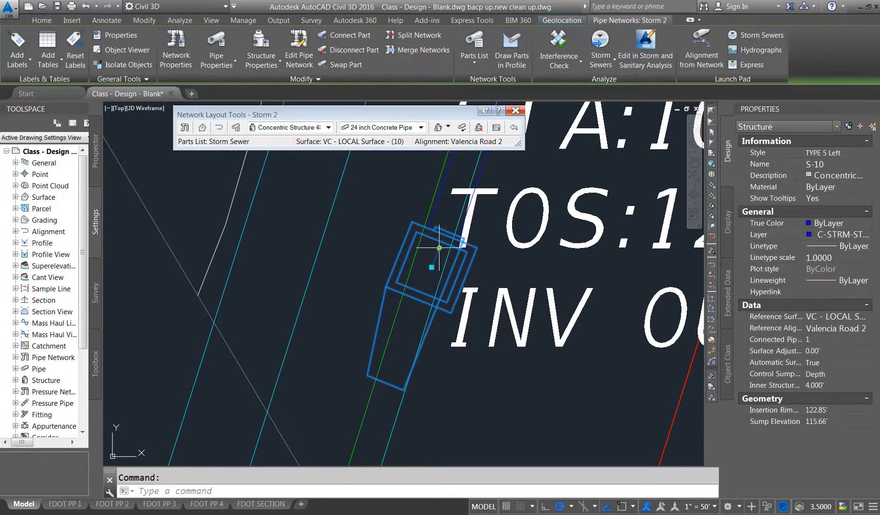
{"action": "left_click", "coordinate": [439, 248]}
{"action": "scroll", "coordinate": [445, 218], "scroll_direction": "up", "scroll_amount": 2}
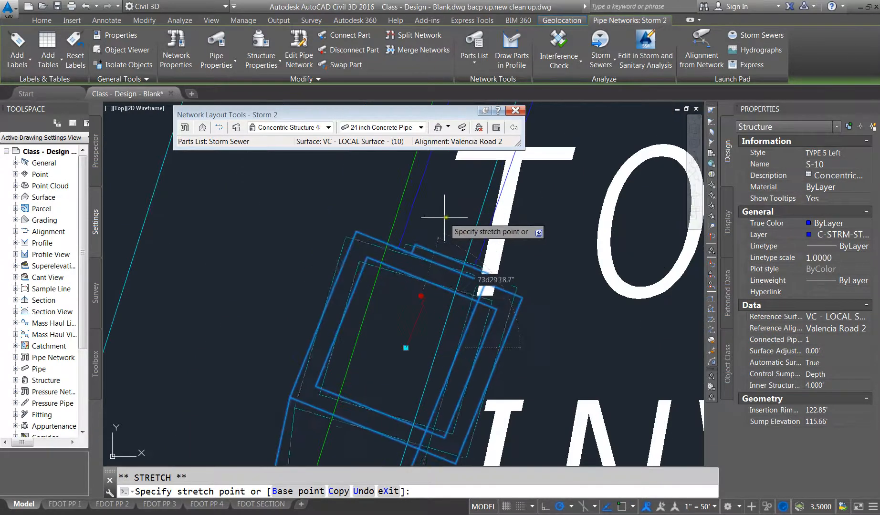
{"action": "left_click", "coordinate": [444, 220]}
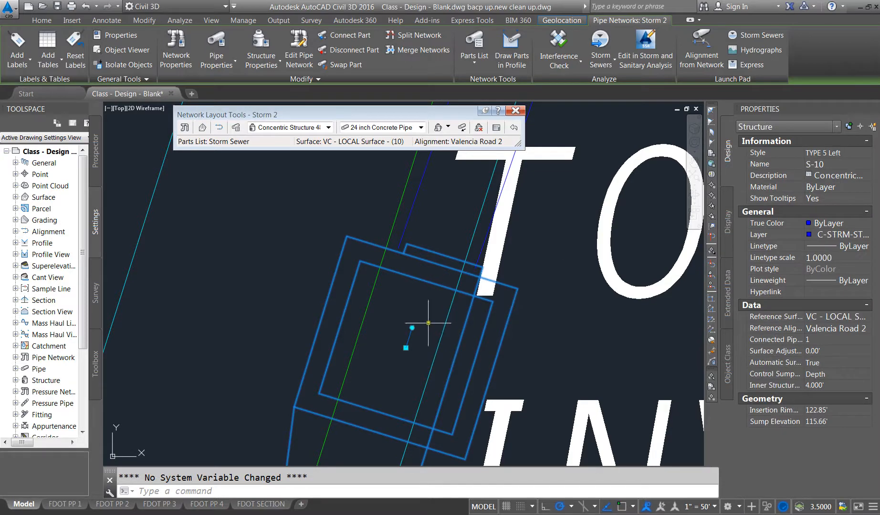
Shift structure S-10 slightly west onto the road edge, at about station 10+76.45 and 18.28 ft left of Valencia Road 2.
{"action": "scroll", "coordinate": [449, 289], "scroll_direction": "down", "scroll_amount": 2}
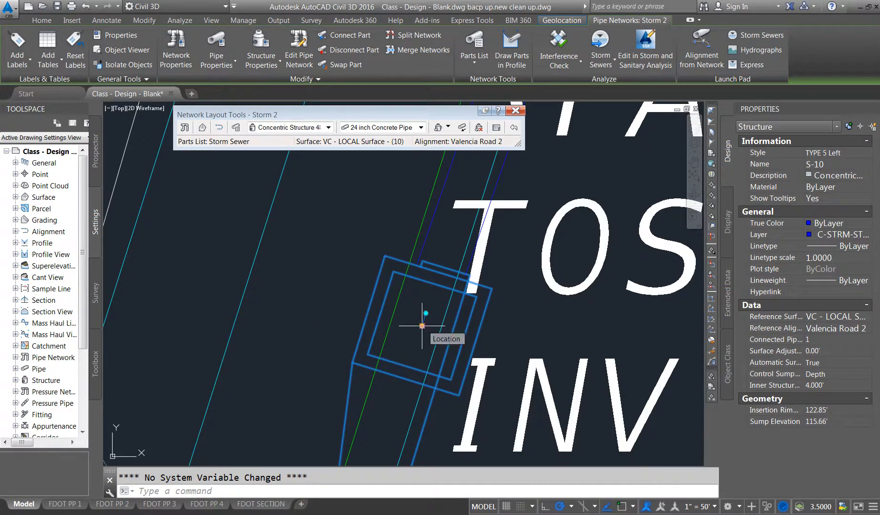
{"action": "left_click", "coordinate": [422, 326]}
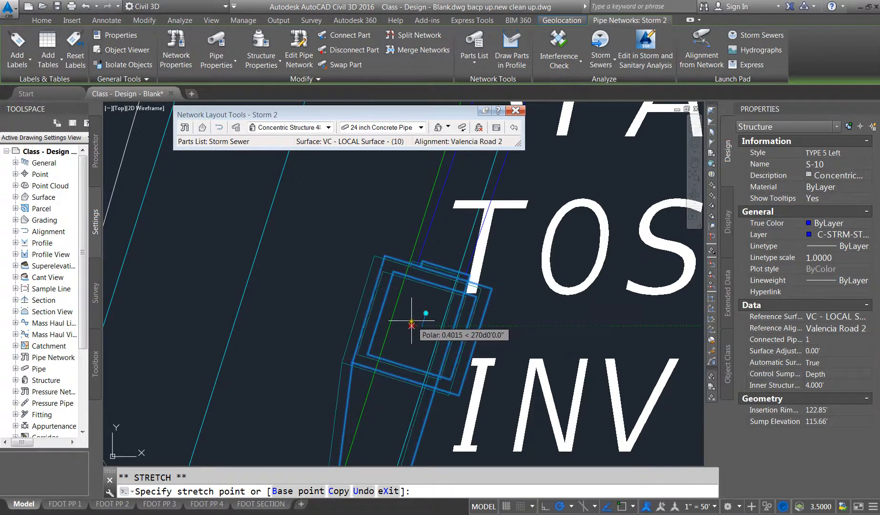
{"action": "left_click", "coordinate": [410, 320]}
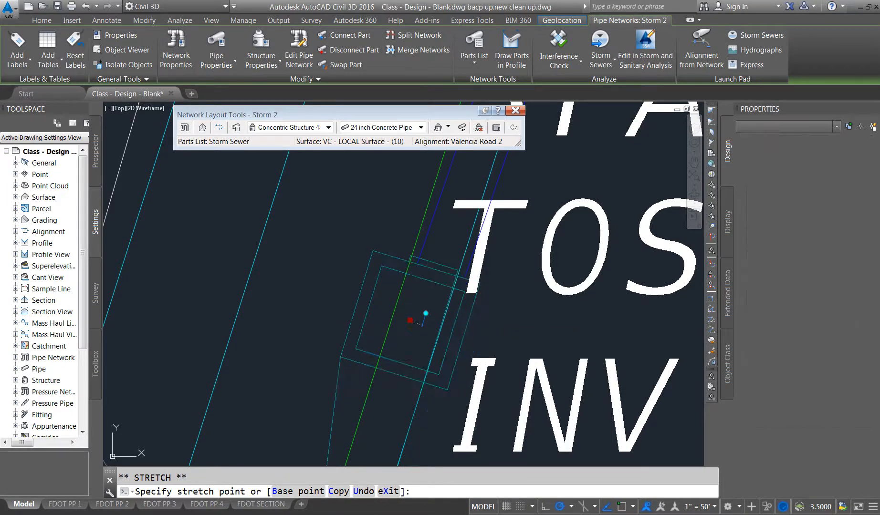
Examine how structure S-10's box and wing line up with the road edge and where it sits along the road.
{"action": "scroll", "coordinate": [379, 254], "scroll_direction": "down", "scroll_amount": 3}
{"action": "scroll", "coordinate": [386, 311], "scroll_direction": "up", "scroll_amount": 3}
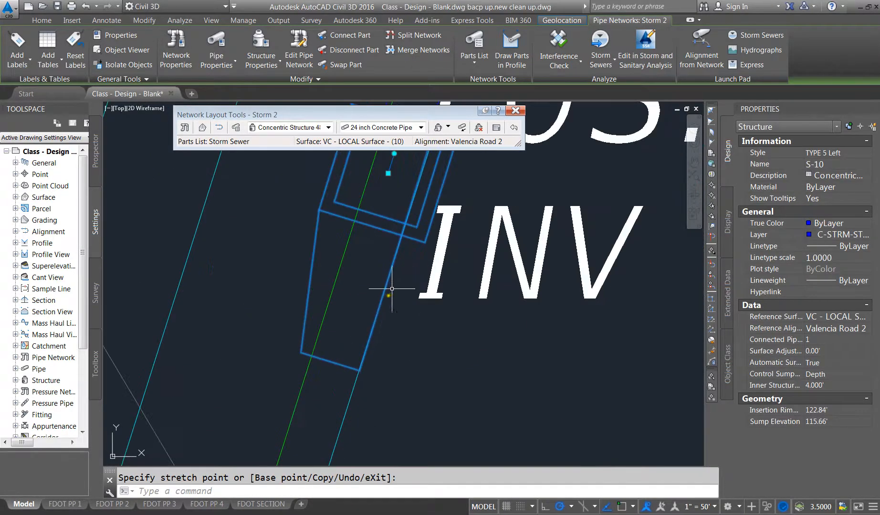
{"action": "scroll", "coordinate": [368, 368], "scroll_direction": "down", "scroll_amount": 3}
{"action": "scroll", "coordinate": [369, 307], "scroll_direction": "up", "scroll_amount": 4}
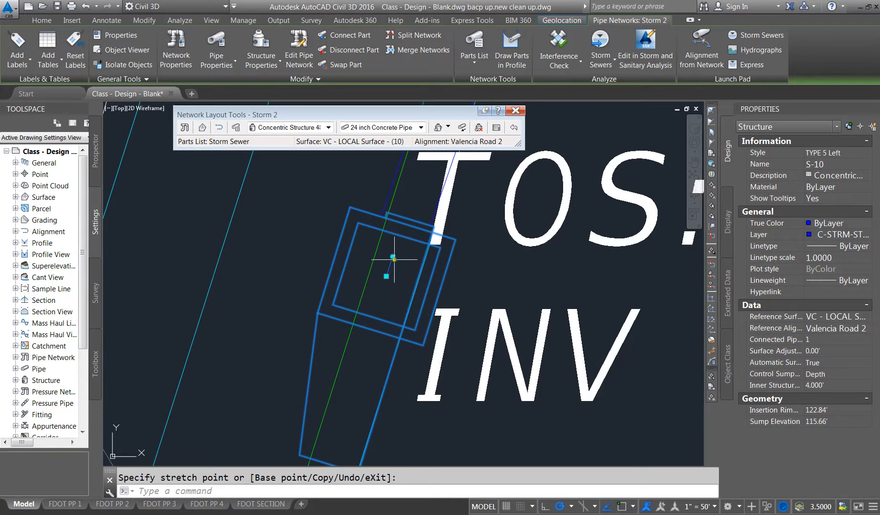
{"action": "scroll", "coordinate": [363, 275], "scroll_direction": "down", "scroll_amount": 2}
{"action": "scroll", "coordinate": [351, 318], "scroll_direction": "down", "scroll_amount": 2}
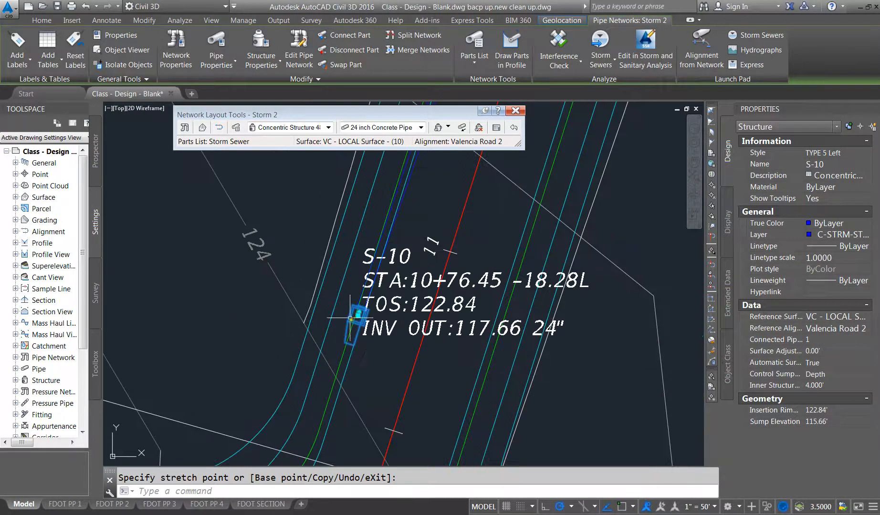
{"action": "scroll", "coordinate": [351, 317], "scroll_direction": "up", "scroll_amount": 3}
{"action": "scroll", "coordinate": [353, 334], "scroll_direction": "down", "scroll_amount": 5}
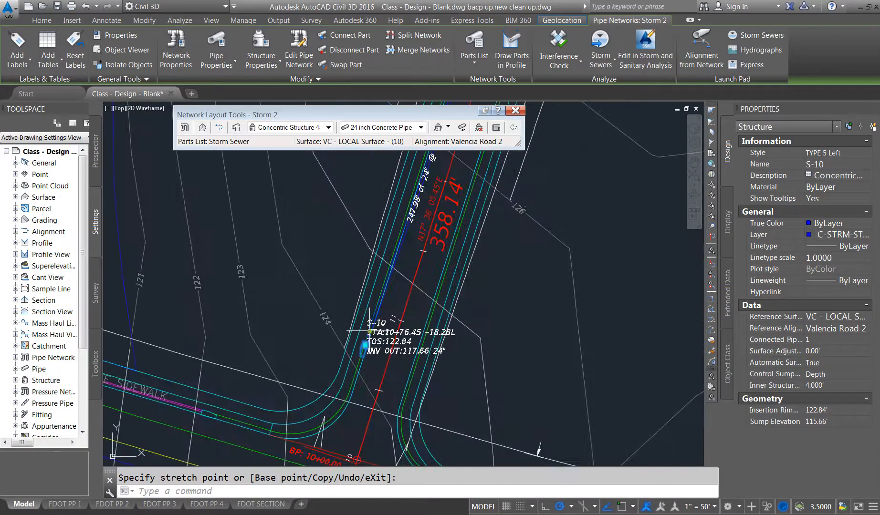
{"action": "scroll", "coordinate": [363, 346], "scroll_direction": "up", "scroll_amount": 2}
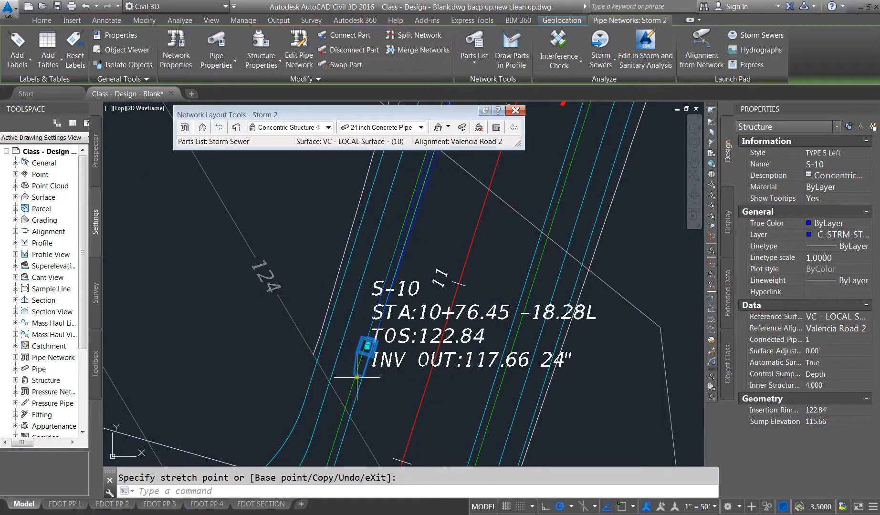
{"action": "scroll", "coordinate": [357, 378], "scroll_direction": "down", "scroll_amount": 5}
Deselect S-10 and change the style of Structure - (43) to STORM Manhole.
{"action": "scroll", "coordinate": [399, 276], "scroll_direction": "up", "scroll_amount": 5}
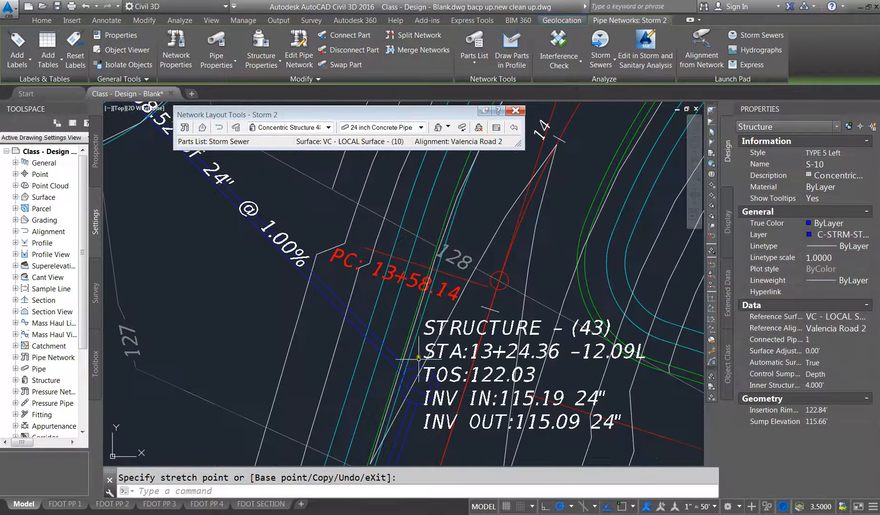
{"action": "scroll", "coordinate": [418, 358], "scroll_direction": "up", "scroll_amount": 1}
{"action": "left_click", "coordinate": [426, 389]}
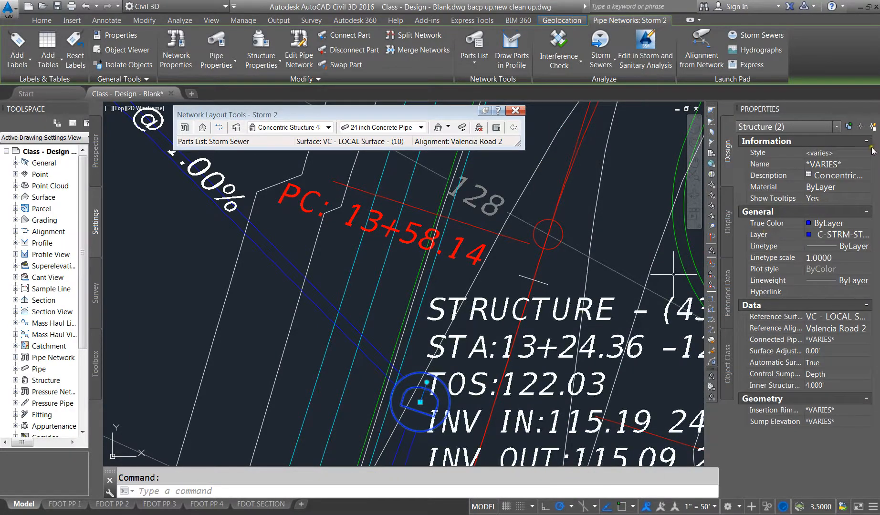
{"action": "key", "text": "Escape"}
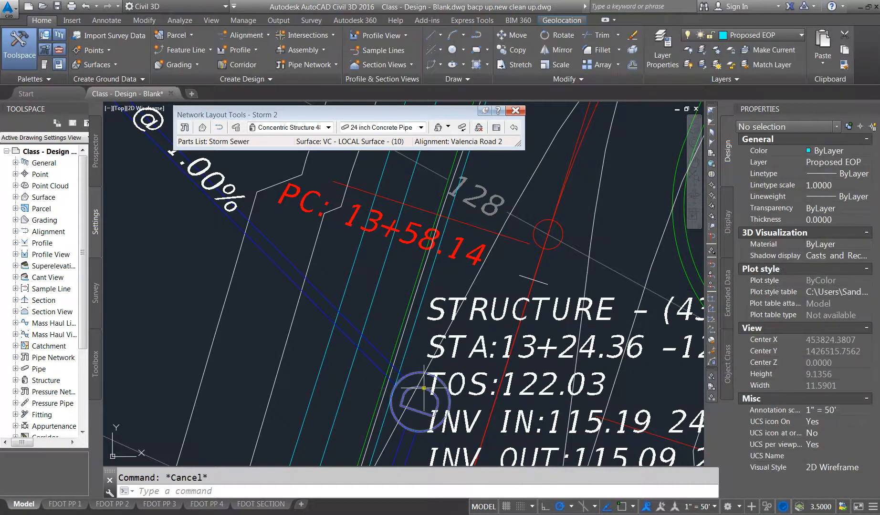
{"action": "left_click", "coordinate": [423, 388]}
{"action": "left_click", "coordinate": [854, 153]}
{"action": "left_click", "coordinate": [865, 153]}
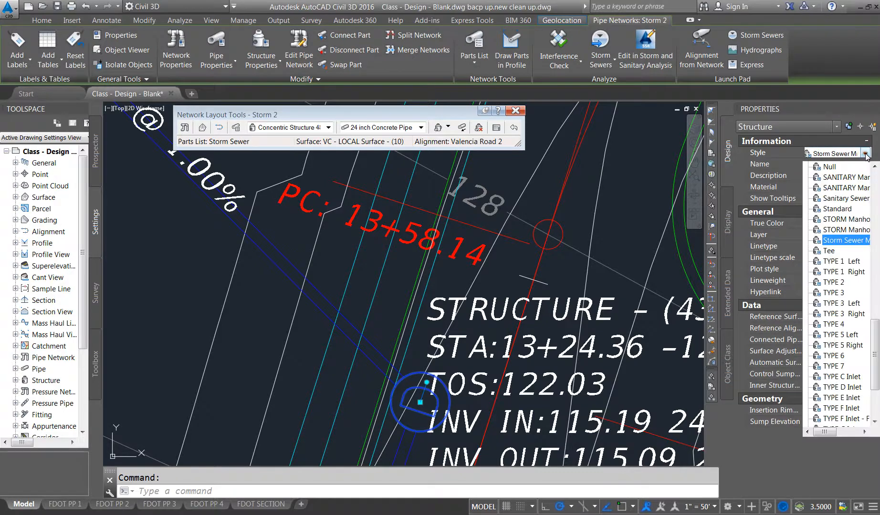
{"action": "left_click", "coordinate": [840, 230]}
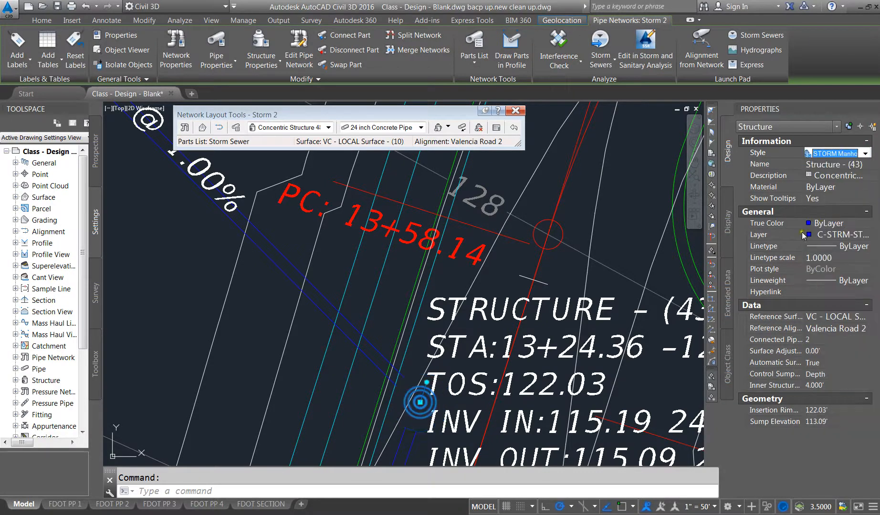
Move Structure - (43) west to about station 13+26.70 and 21.85 ft left of Valencia Road 2, and clear the selection.
{"action": "left_click", "coordinate": [420, 402]}
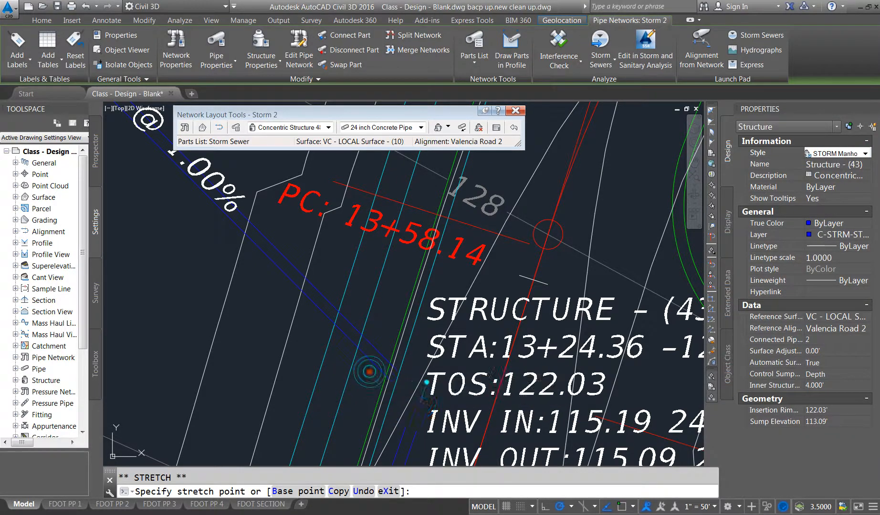
{"action": "left_click", "coordinate": [375, 367]}
{"action": "scroll", "coordinate": [458, 358], "scroll_direction": "down", "scroll_amount": 5}
{"action": "scroll", "coordinate": [464, 355], "scroll_direction": "down", "scroll_amount": 2}
{"action": "scroll", "coordinate": [369, 273], "scroll_direction": "up", "scroll_amount": 3}
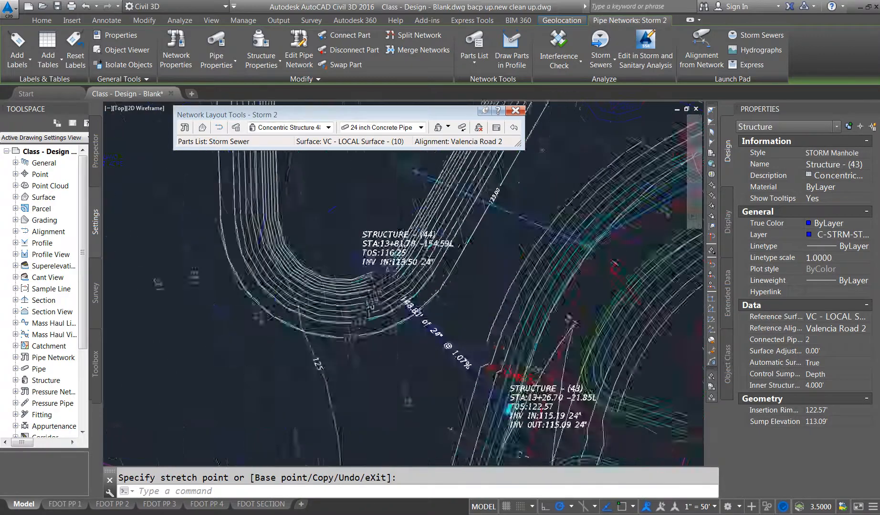
{"action": "key", "text": "Escape"}
{"action": "key", "text": "Escape"}
Change the style of Structure - (44) at the pond to MES (4:1) - 24" Pipe.
{"action": "left_click", "coordinate": [340, 242]}
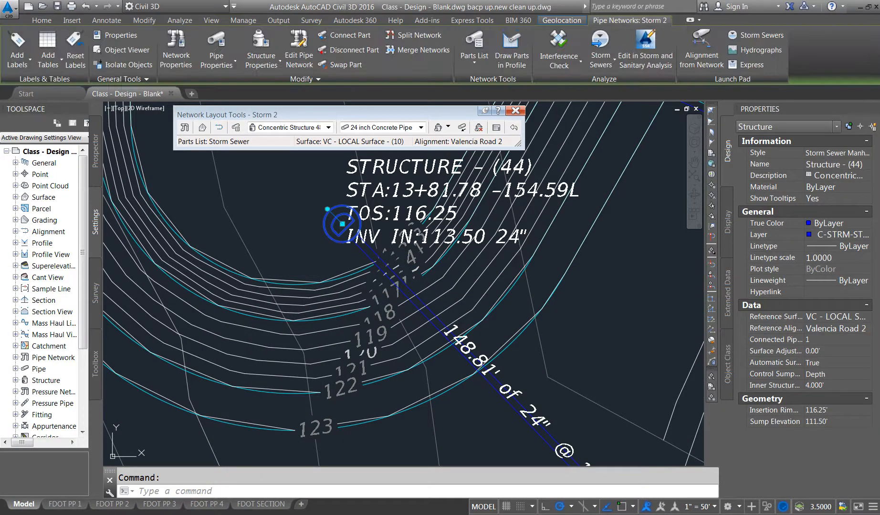
{"action": "left_click", "coordinate": [865, 154]}
{"action": "left_click", "coordinate": [865, 153]}
{"action": "scroll", "coordinate": [856, 188], "scroll_direction": "up", "scroll_amount": 5}
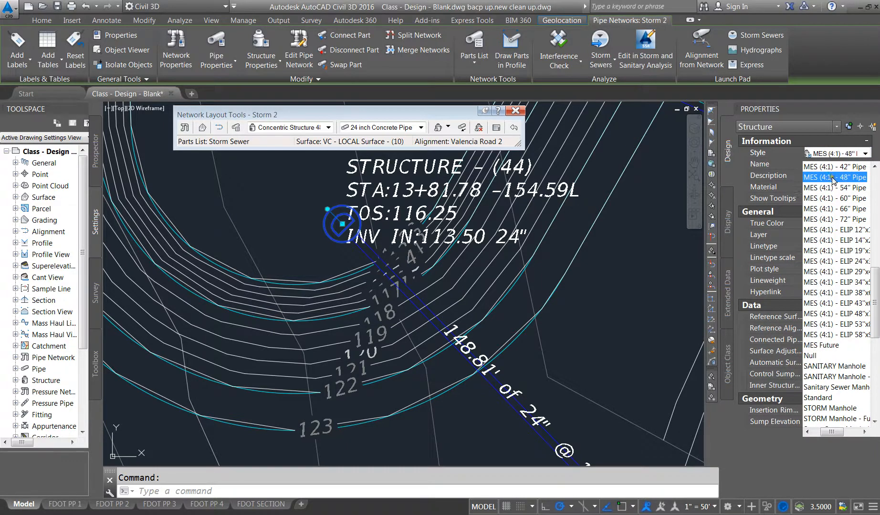
{"action": "scroll", "coordinate": [832, 180], "scroll_direction": "up", "scroll_amount": 1}
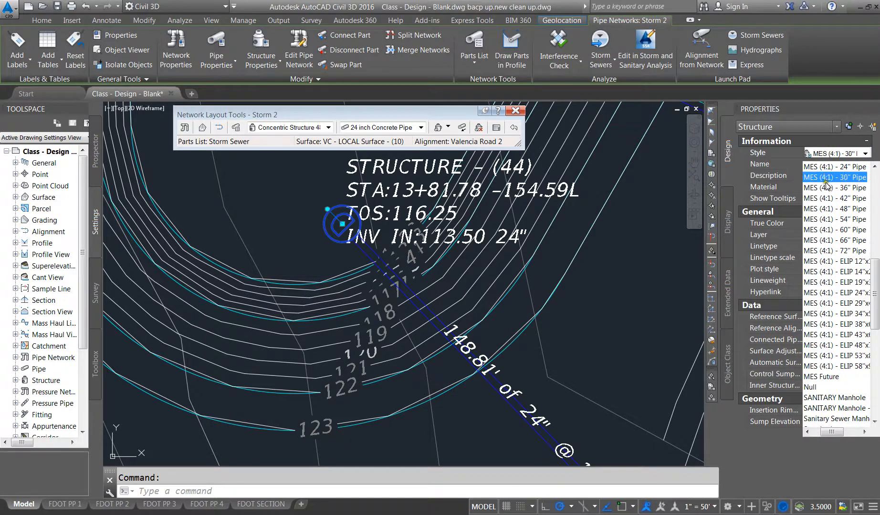
{"action": "left_click", "coordinate": [826, 167]}
Rotate Structure - (44) so its end section points northwest, in line with the incoming 24-inch pipe.
{"action": "scroll", "coordinate": [325, 206], "scroll_direction": "up", "scroll_amount": 5}
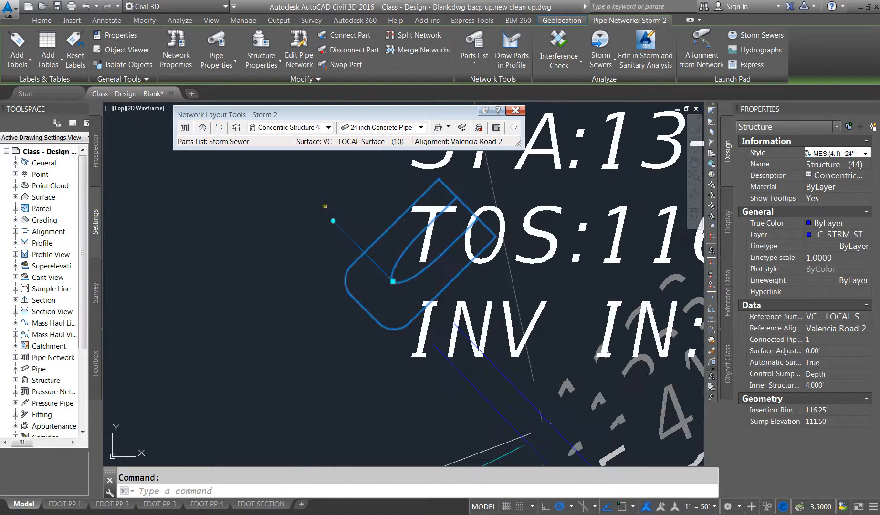
{"action": "left_click", "coordinate": [333, 221]}
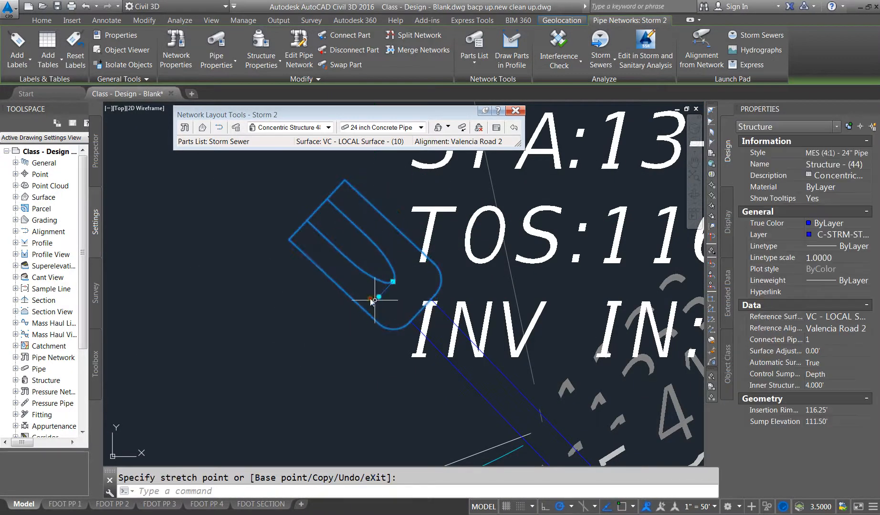
{"action": "scroll", "coordinate": [334, 272], "scroll_direction": "down", "scroll_amount": 6}
{"action": "left_click", "coordinate": [329, 271]}
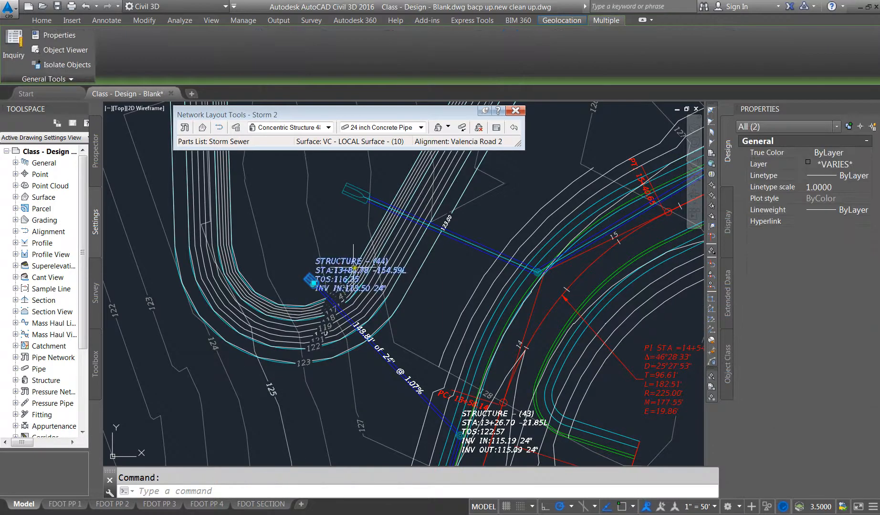
Review the Storm 2 layout from the pond outlet to S-10 and back to Structure - (43).
{"action": "scroll", "coordinate": [349, 266], "scroll_direction": "down", "scroll_amount": 4}
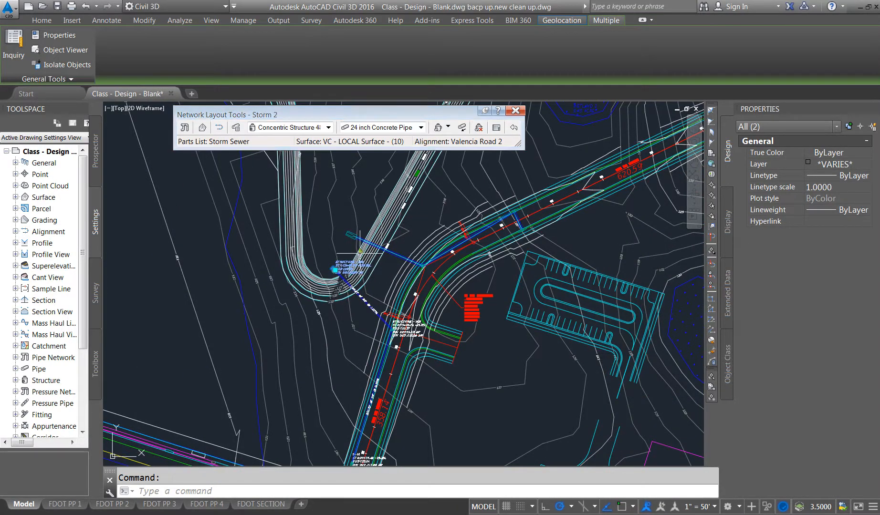
{"action": "scroll", "coordinate": [433, 305], "scroll_direction": "down", "scroll_amount": 2}
{"action": "scroll", "coordinate": [404, 361], "scroll_direction": "up", "scroll_amount": 4}
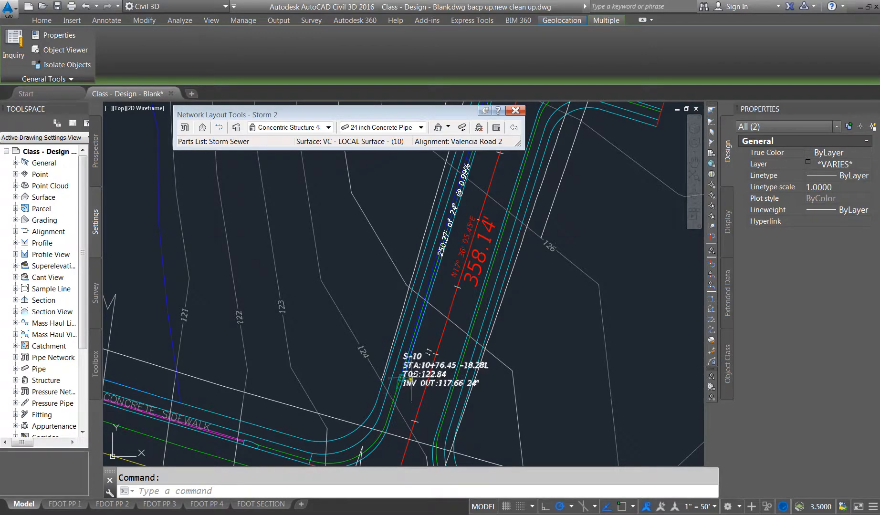
{"action": "scroll", "coordinate": [389, 397], "scroll_direction": "down", "scroll_amount": 3}
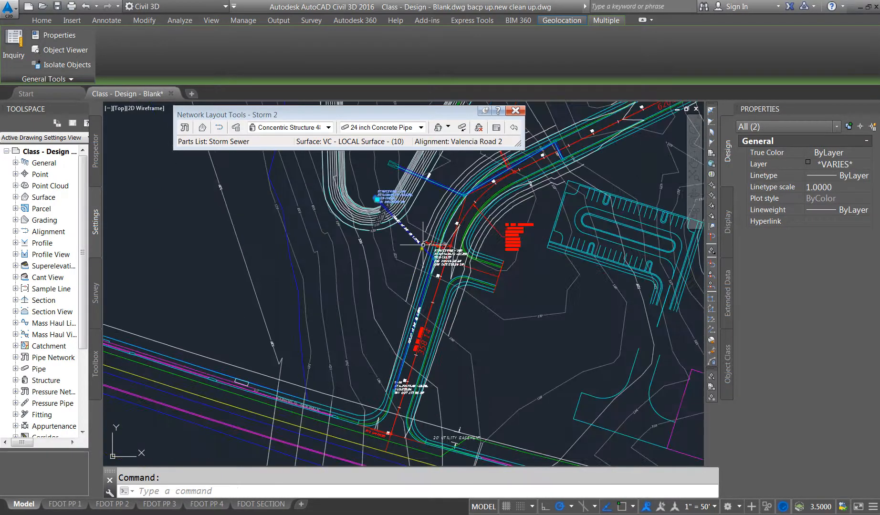
{"action": "scroll", "coordinate": [435, 254], "scroll_direction": "up", "scroll_amount": 5}
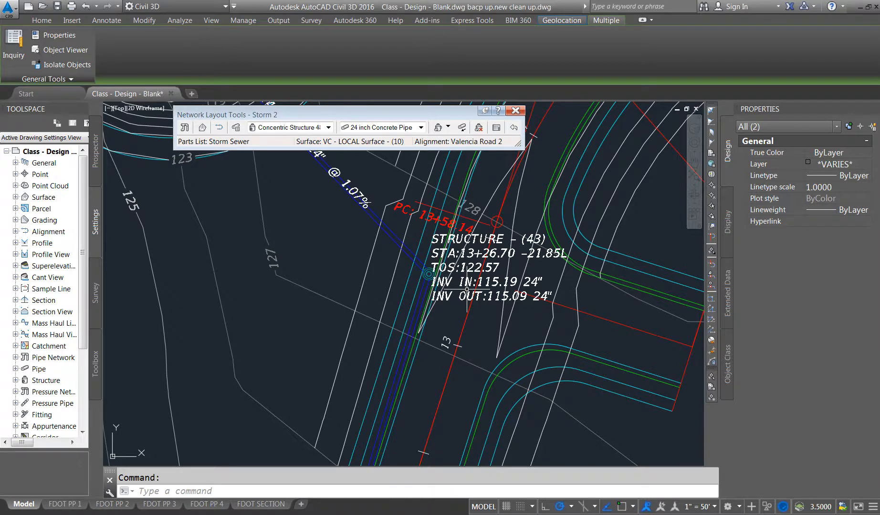
Close the Storm 2 network layout tools and review the layout from the road curve down to S-10.
{"action": "scroll", "coordinate": [360, 281], "scroll_direction": "down", "scroll_amount": 2}
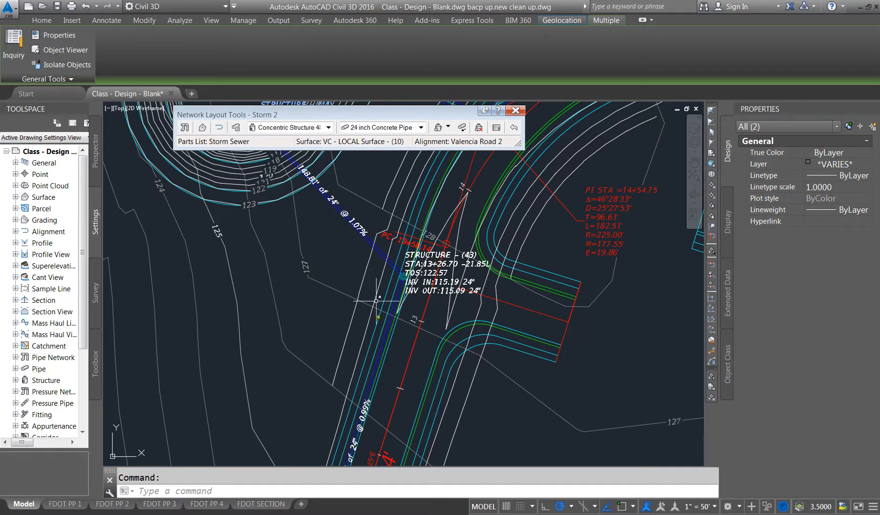
{"action": "left_click", "coordinate": [515, 110]}
{"action": "scroll", "coordinate": [260, 333], "scroll_direction": "down", "scroll_amount": 4}
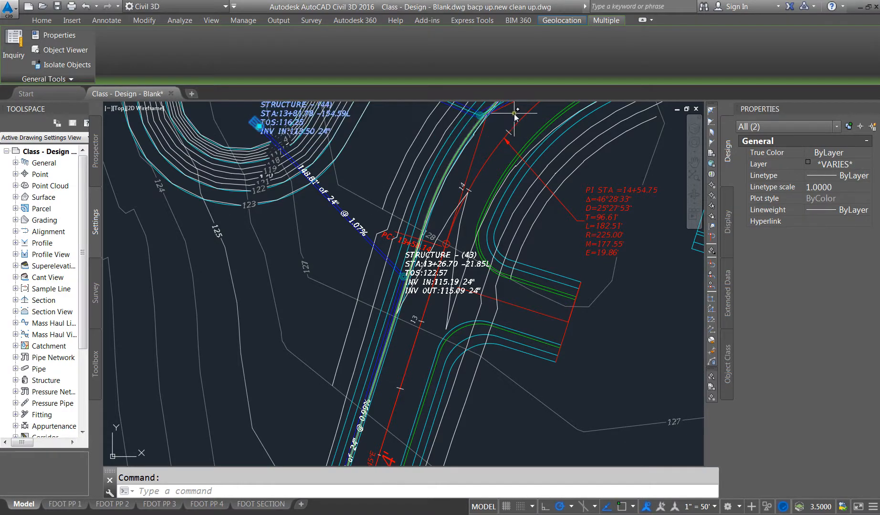
{"action": "scroll", "coordinate": [261, 305], "scroll_direction": "up", "scroll_amount": 5}
{"action": "scroll", "coordinate": [185, 353], "scroll_direction": "up", "scroll_amount": 3}
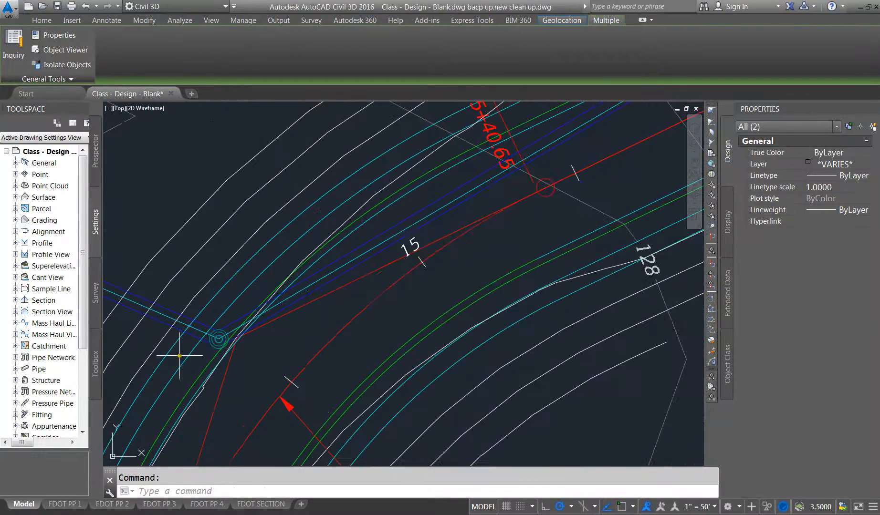
{"action": "scroll", "coordinate": [234, 334], "scroll_direction": "down", "scroll_amount": 5}
{"action": "scroll", "coordinate": [301, 320], "scroll_direction": "up", "scroll_amount": 5}
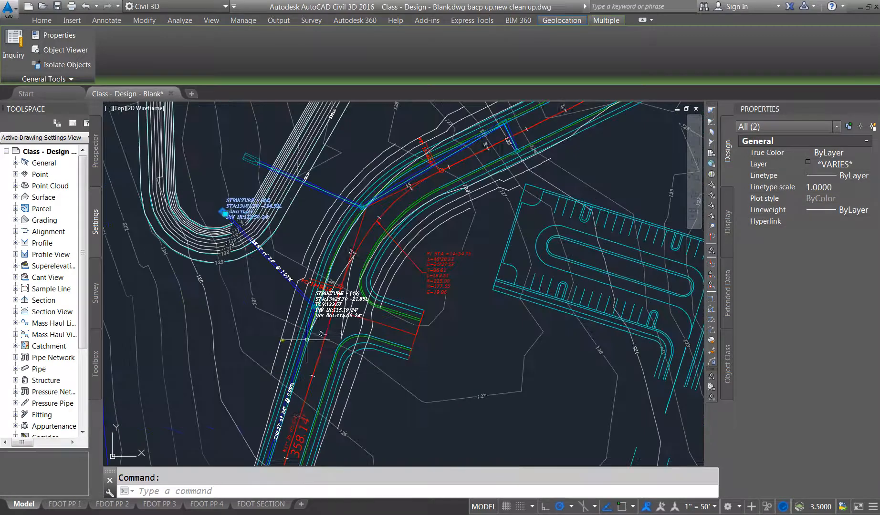
{"action": "scroll", "coordinate": [315, 309], "scroll_direction": "down", "scroll_amount": 5}
{"action": "scroll", "coordinate": [315, 380], "scroll_direction": "up", "scroll_amount": 6}
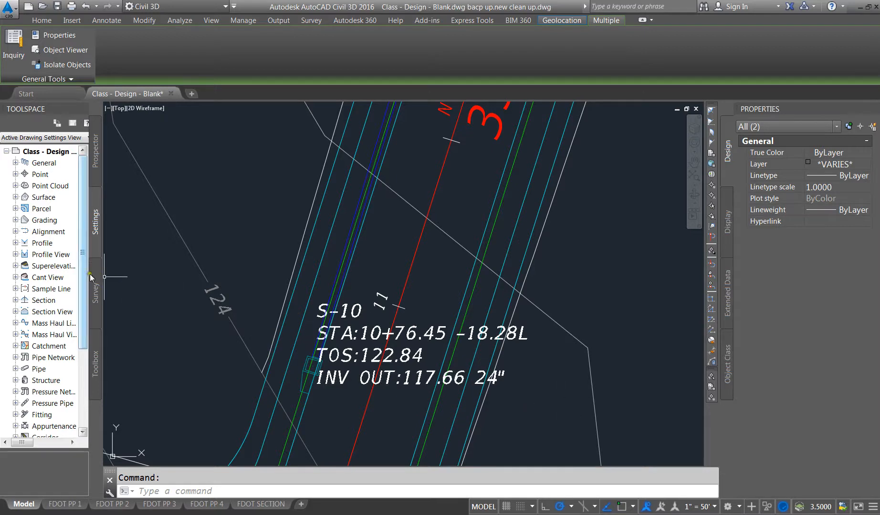
Expand the drawing's pipe networks in the Prospector down to Storm 2 and STORM 1, and clear the current selection.
{"action": "left_click", "coordinate": [96, 165]}
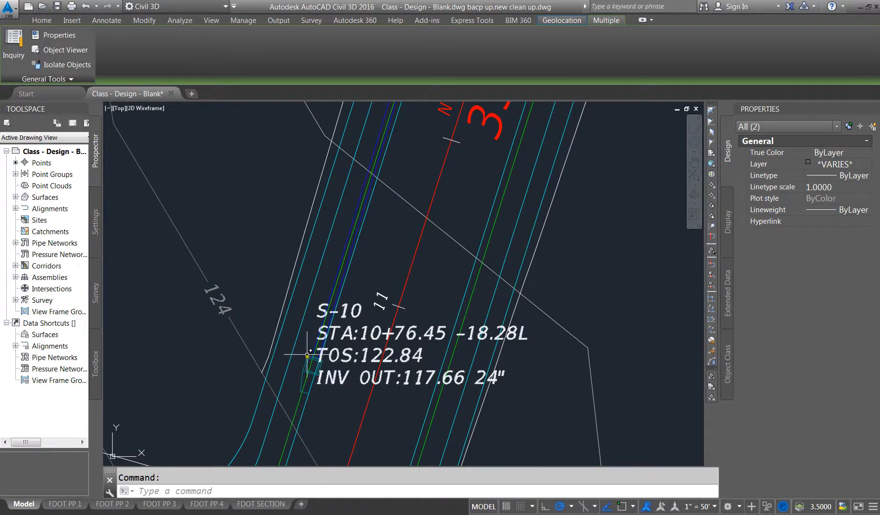
{"action": "left_click", "coordinate": [16, 243]}
{"action": "left_click", "coordinate": [24, 255]}
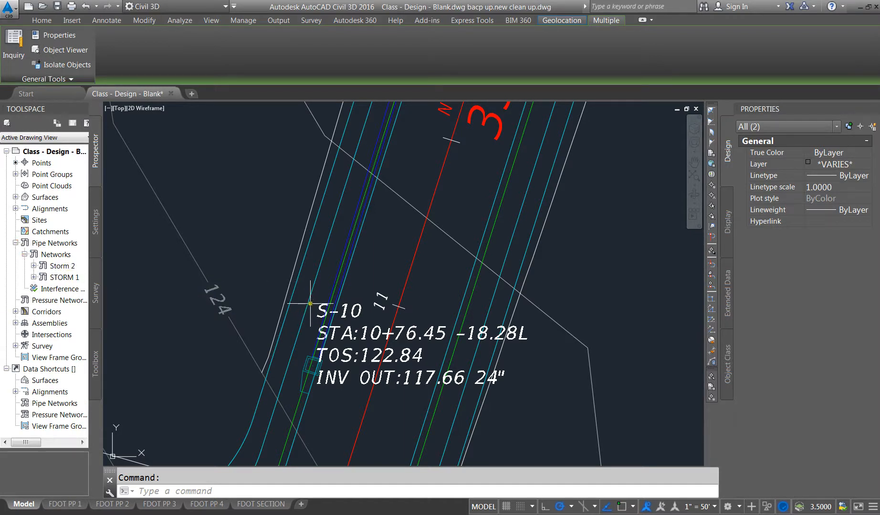
{"action": "key", "text": "Escape"}
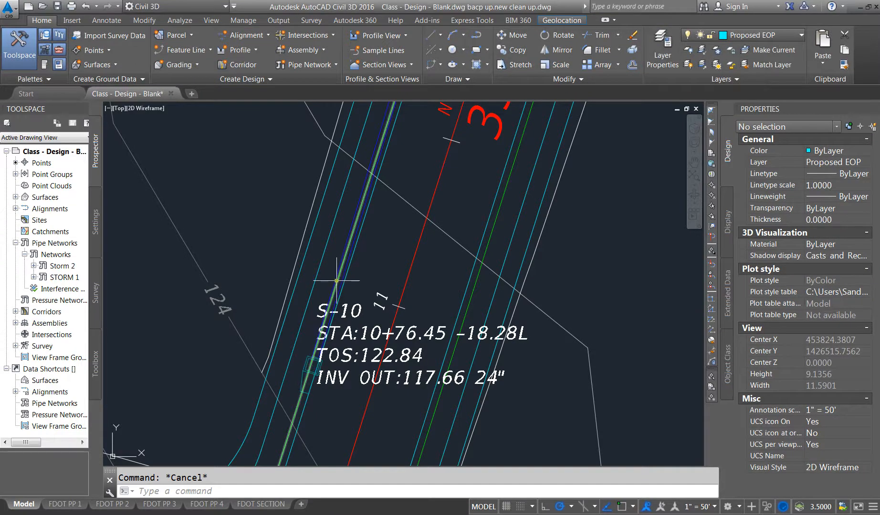
Edit the Storm 2 network, laying a 24 inch Concrete Pipe to S-10 from a new Concentric Structure at about station 10+73.66, 21.71 ft right.
{"action": "left_click", "coordinate": [306, 359]}
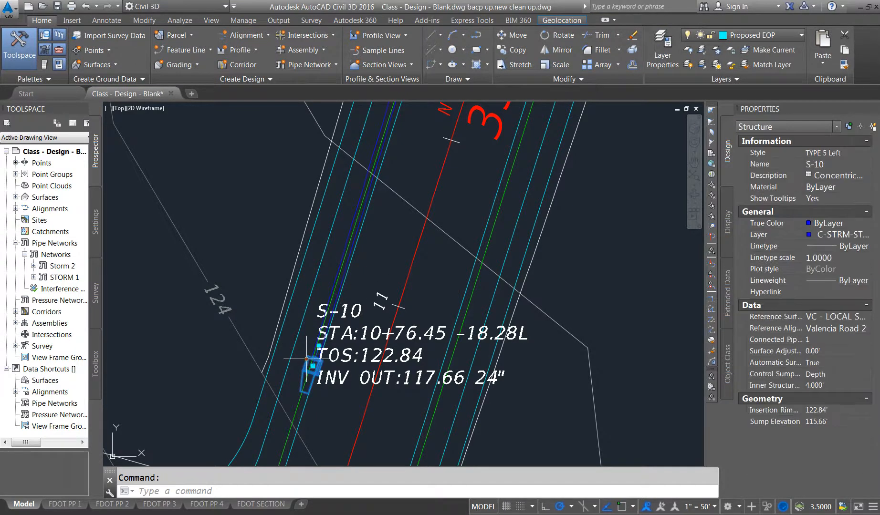
{"action": "right_click", "coordinate": [306, 359]}
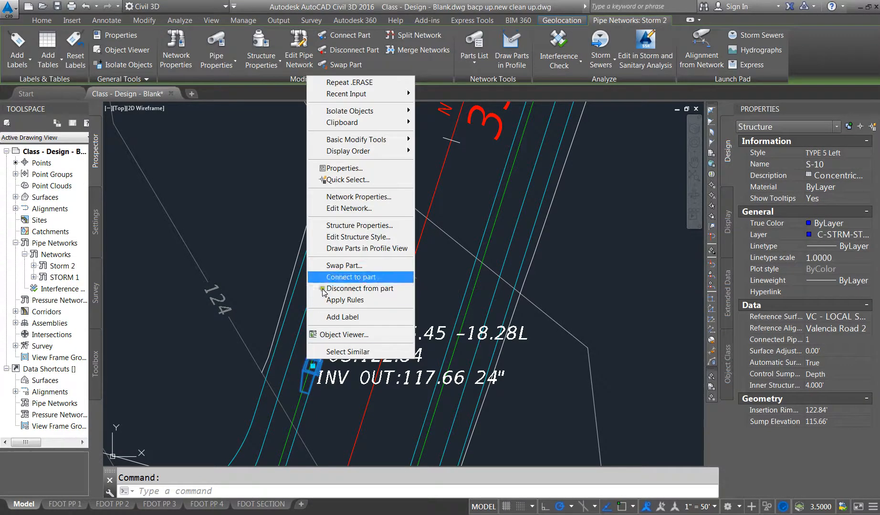
{"action": "left_click", "coordinate": [333, 208]}
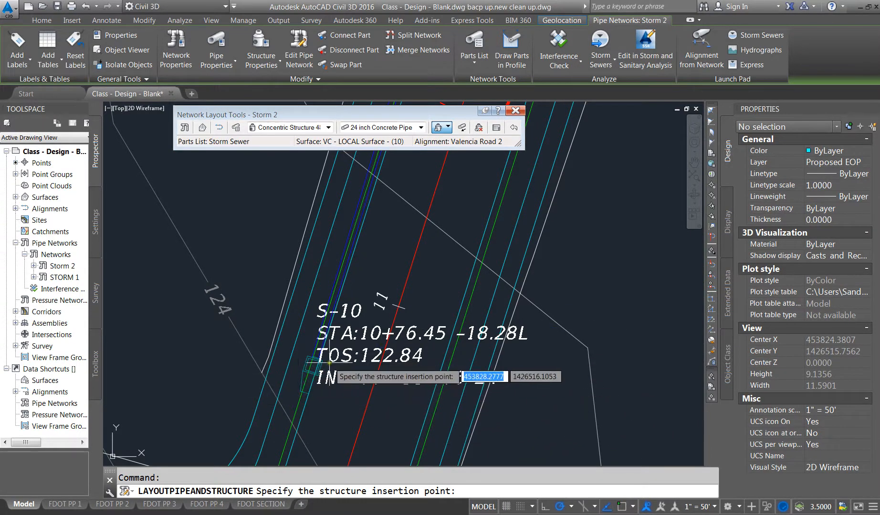
{"action": "left_click", "coordinate": [444, 418]}
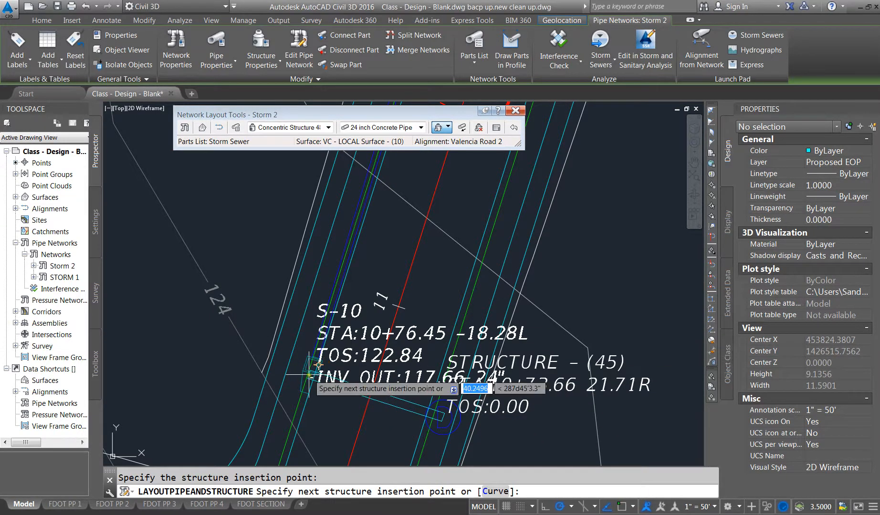
{"action": "scroll", "coordinate": [315, 372], "scroll_direction": "up", "scroll_amount": 3}
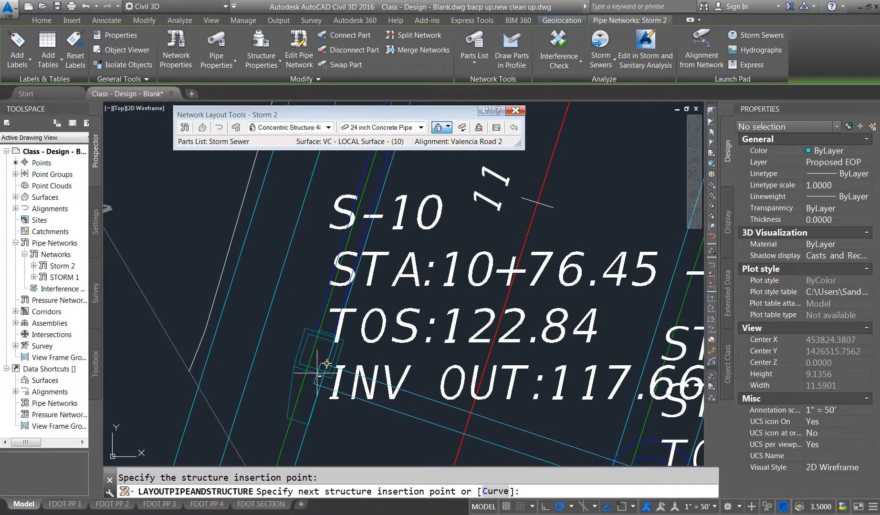
{"action": "left_click", "coordinate": [326, 364]}
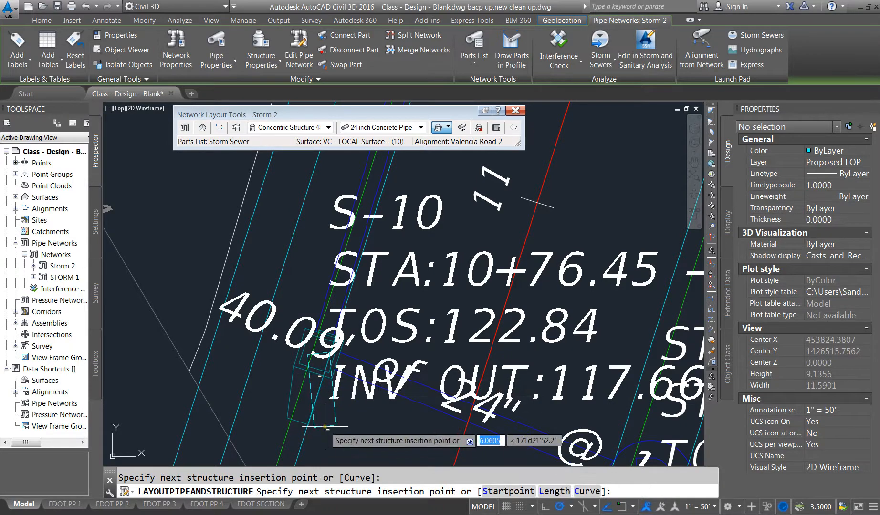
{"action": "key", "text": "Escape"}
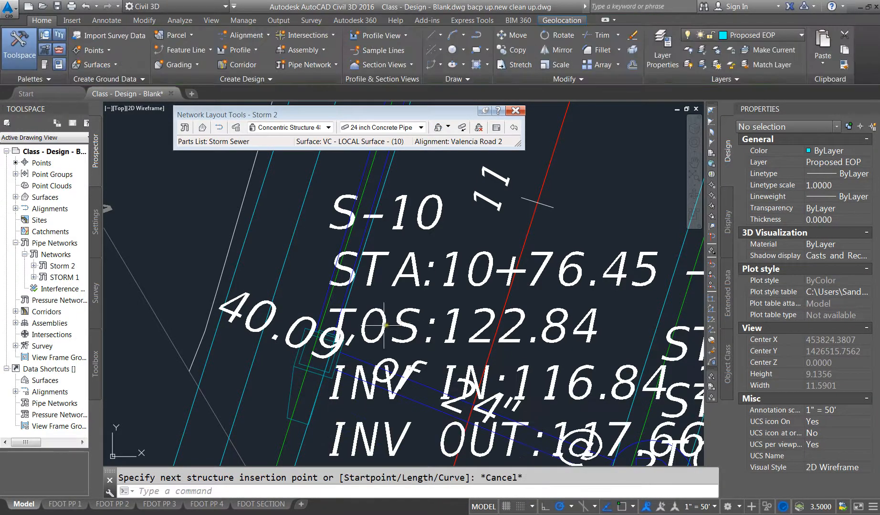
Move the S-10 structure label northwest of the road, clear of the pipe crossing.
{"action": "left_click", "coordinate": [393, 258]}
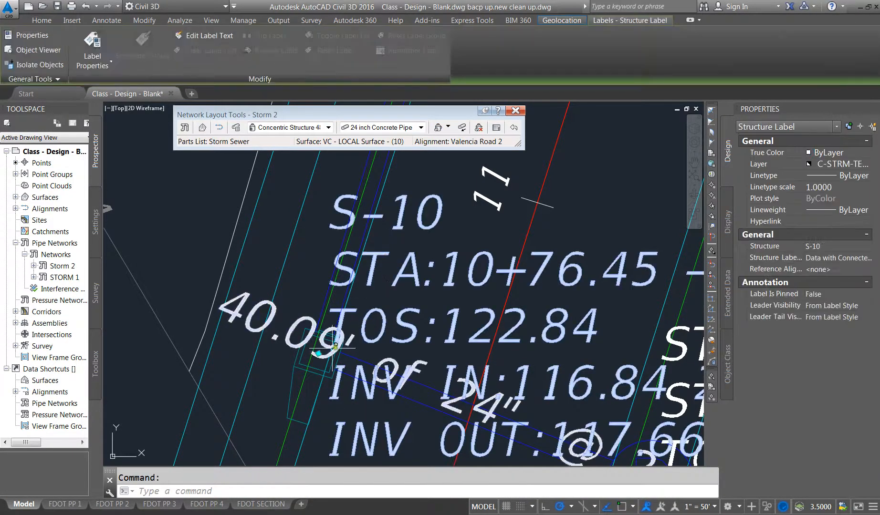
{"action": "scroll", "coordinate": [347, 343], "scroll_direction": "down", "scroll_amount": 4}
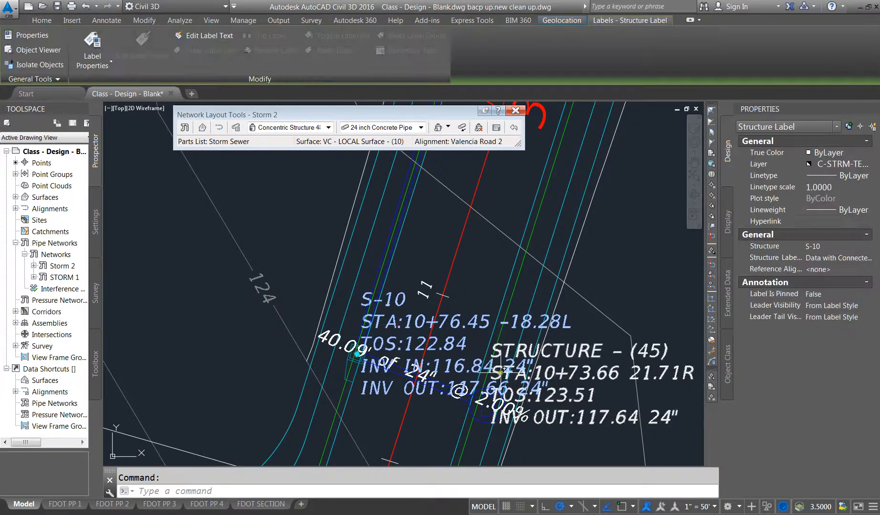
{"action": "left_click", "coordinate": [357, 353]}
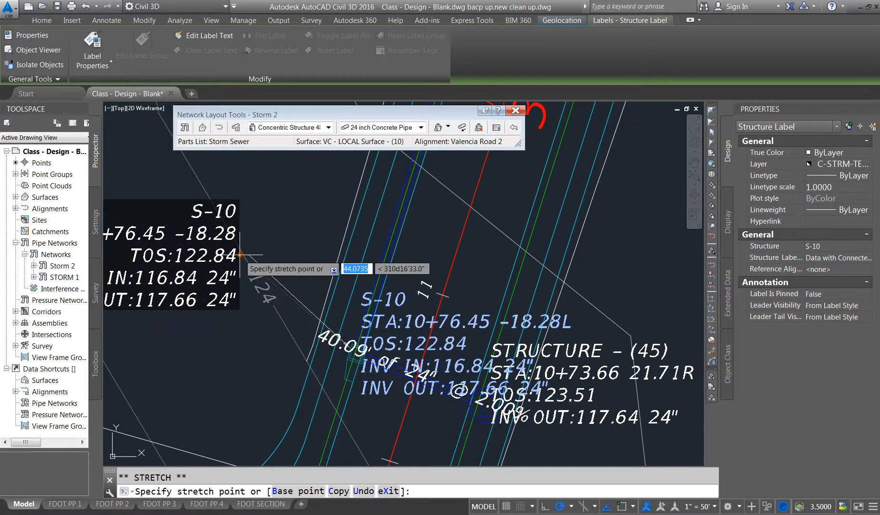
{"action": "key", "text": "Escape"}
Move the label of the 24-inch crossing pipe northeast of the pipe and clear the selection.
{"action": "left_click", "coordinate": [403, 370]}
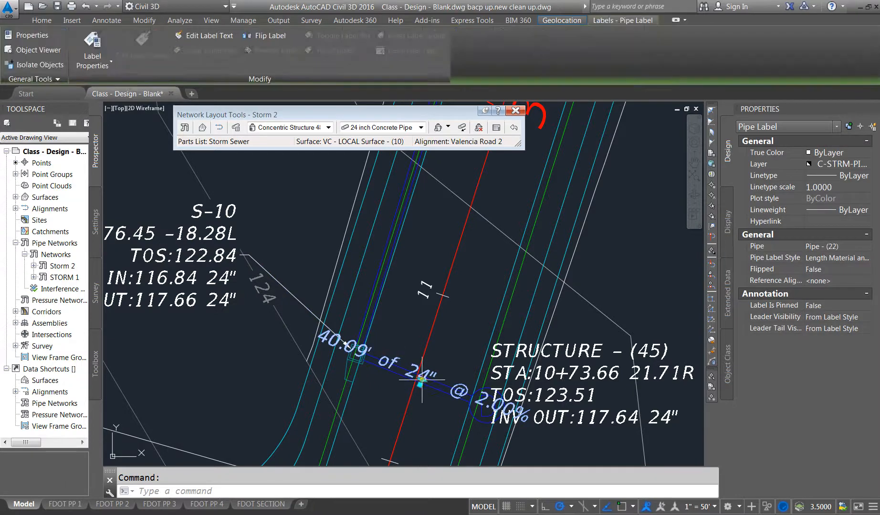
{"action": "left_click", "coordinate": [406, 376]}
{"action": "scroll", "coordinate": [353, 359], "scroll_direction": "up", "scroll_amount": 5}
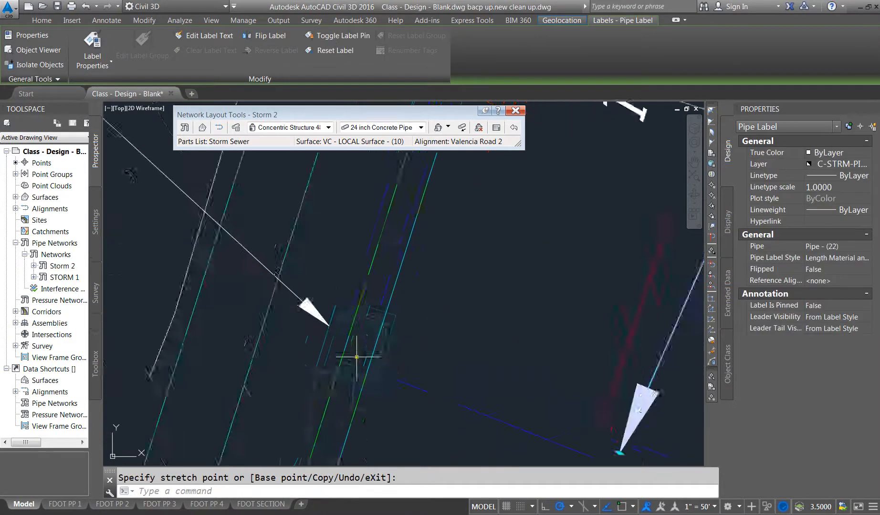
{"action": "key", "text": "Escape"}
{"action": "scroll", "coordinate": [344, 346], "scroll_direction": "down", "scroll_amount": 5}
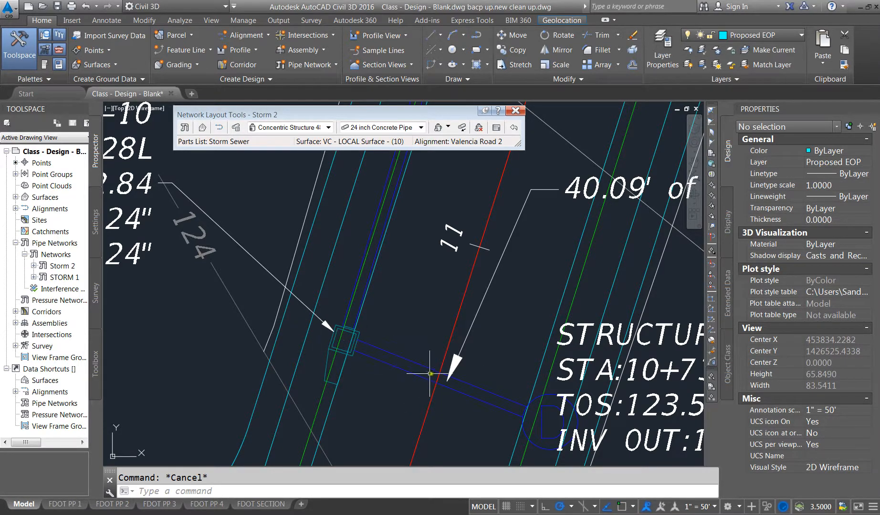
Examine the top and invert elevations on the labels of S-10 and Structure - (45) at the road crossing.
{"action": "scroll", "coordinate": [314, 334], "scroll_direction": "down", "scroll_amount": 3}
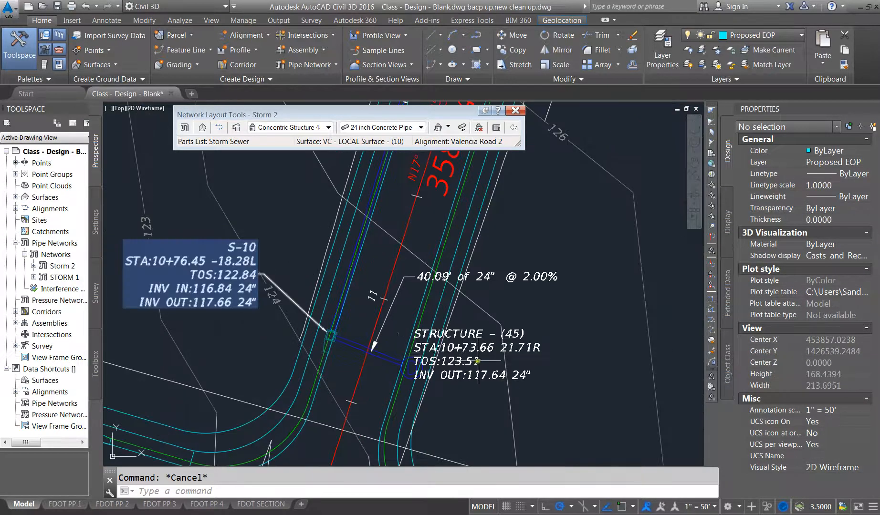
{"action": "left_click", "coordinate": [474, 346]}
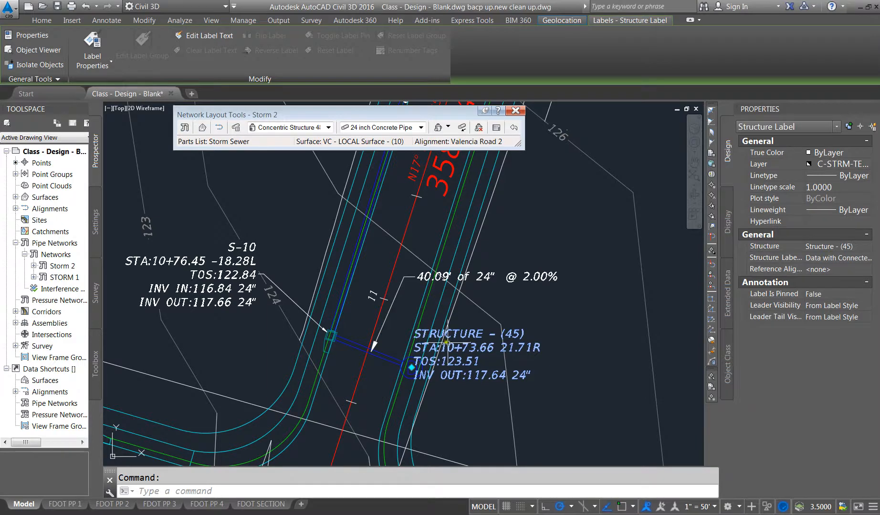
{"action": "scroll", "coordinate": [423, 367], "scroll_direction": "up", "scroll_amount": 2}
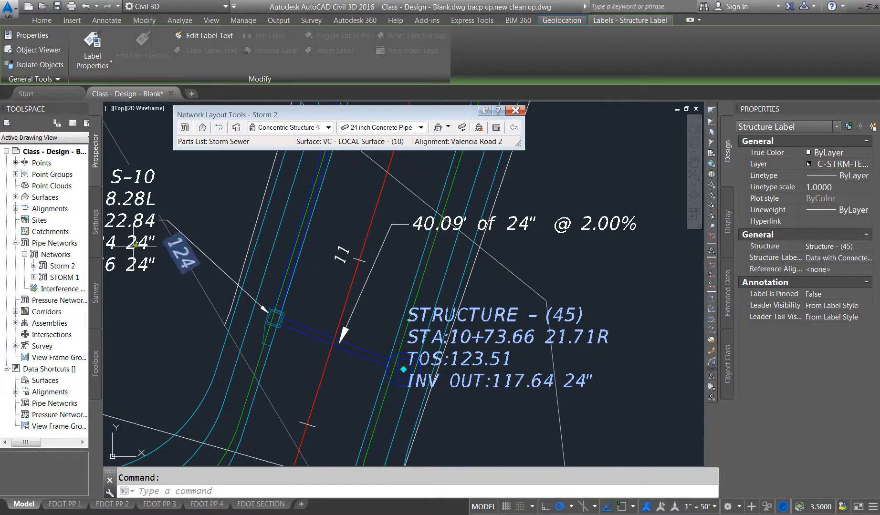
{"action": "scroll", "coordinate": [382, 276], "scroll_direction": "down", "scroll_amount": 2}
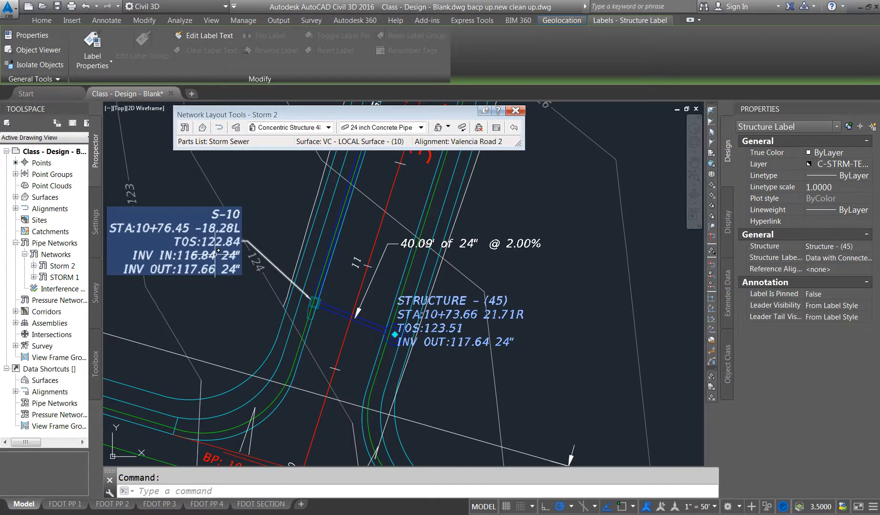
{"action": "scroll", "coordinate": [217, 252], "scroll_direction": "down", "scroll_amount": 3}
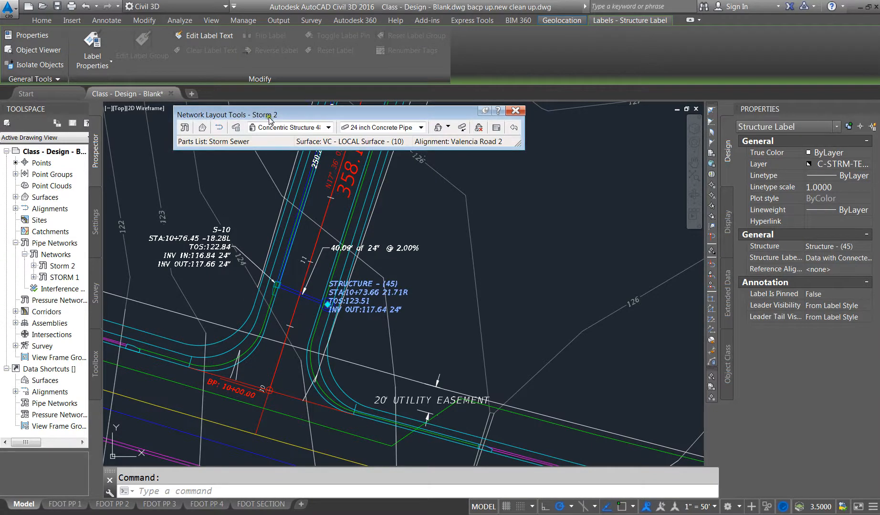
Examine structures S-1 and S-2 and their 48-inch pipes in the profile view.
{"action": "scroll", "coordinate": [326, 330], "scroll_direction": "down", "scroll_amount": 6}
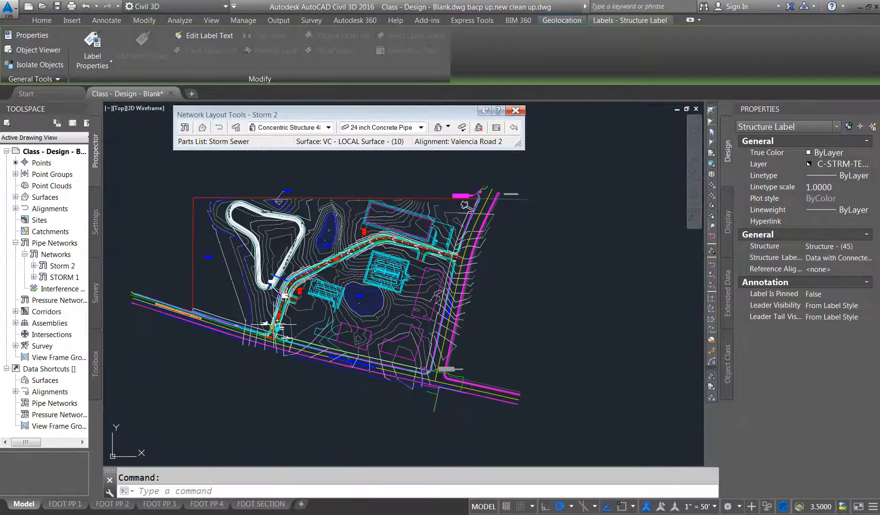
{"action": "scroll", "coordinate": [277, 314], "scroll_direction": "down", "scroll_amount": 8}
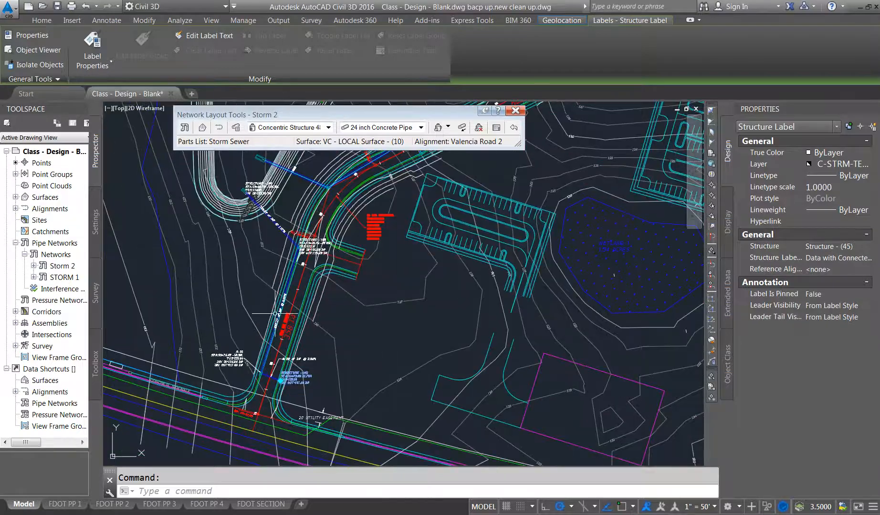
{"action": "scroll", "coordinate": [410, 302], "scroll_direction": "up", "scroll_amount": 8}
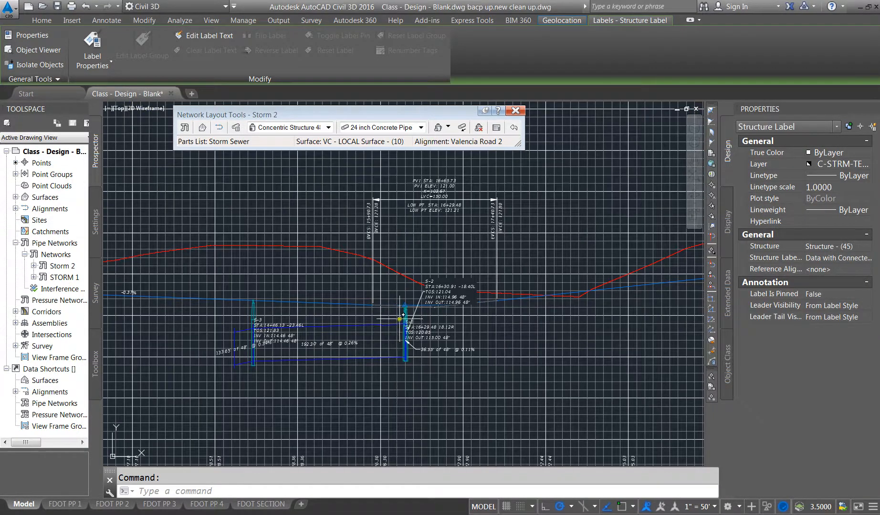
{"action": "scroll", "coordinate": [414, 308], "scroll_direction": "up", "scroll_amount": 5}
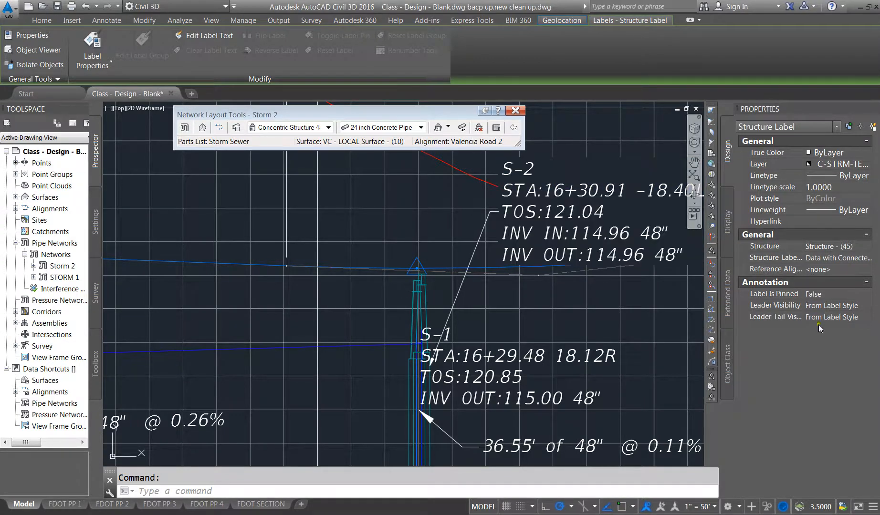
{"action": "key", "text": "alt+Tab"}
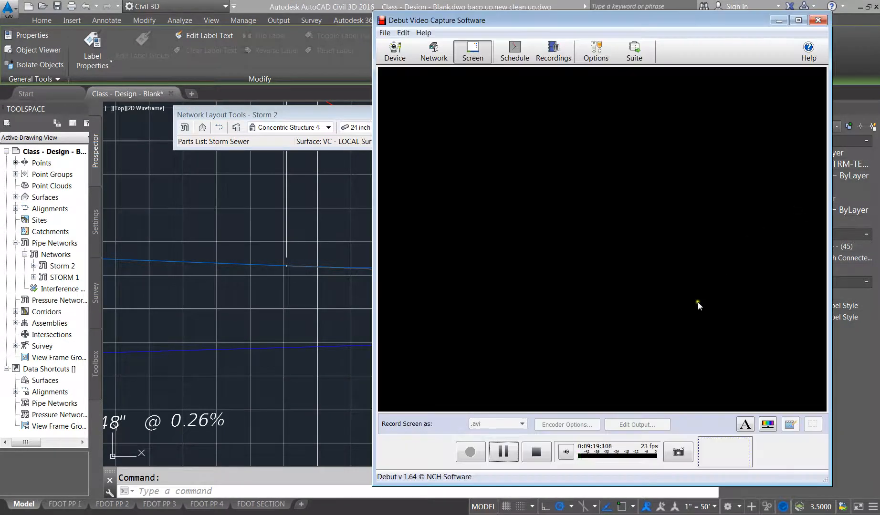